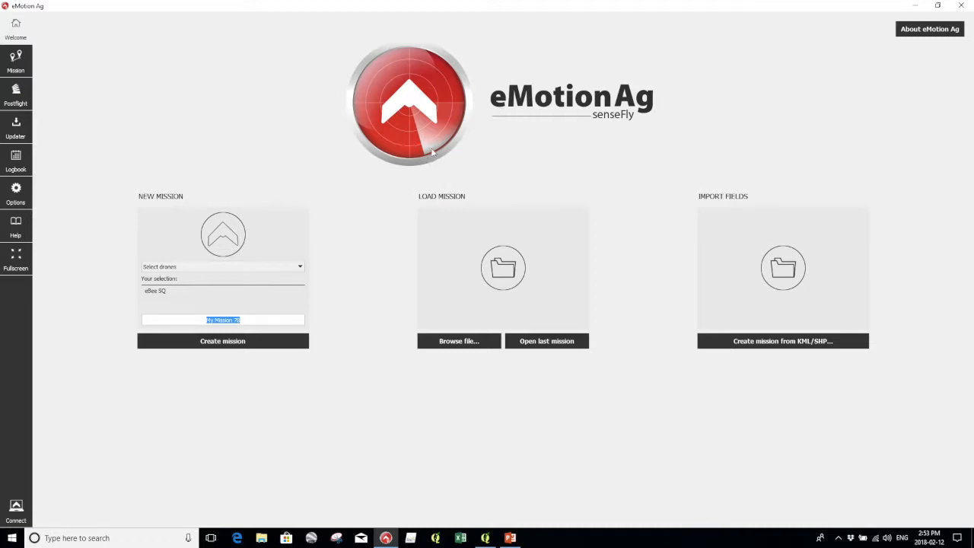
Create a new eBee SQ mission named 'My Mission 78' from the Welcome screen.
left_click(220, 344)
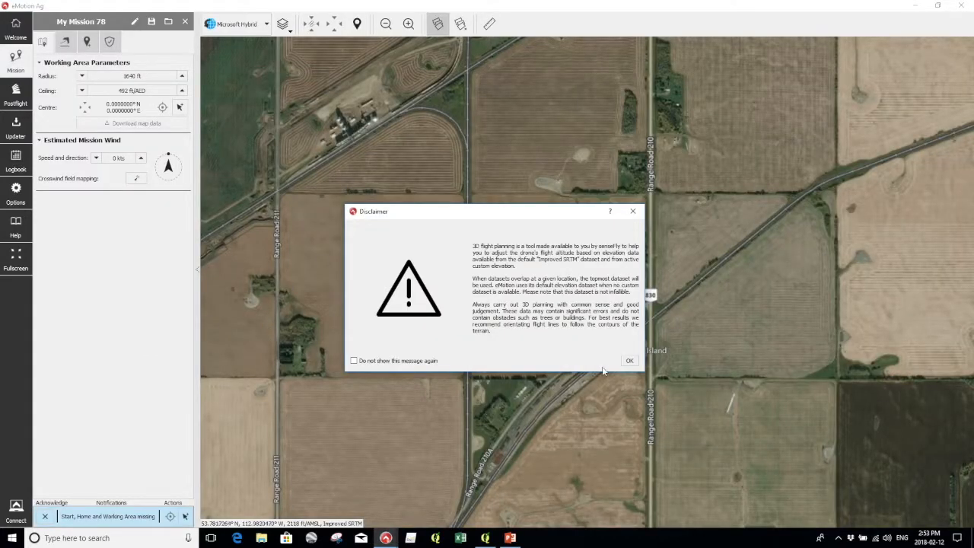
Dismiss the 3D planning disclaimer and keep the Microsoft Hybrid base map.
left_click(630, 362)
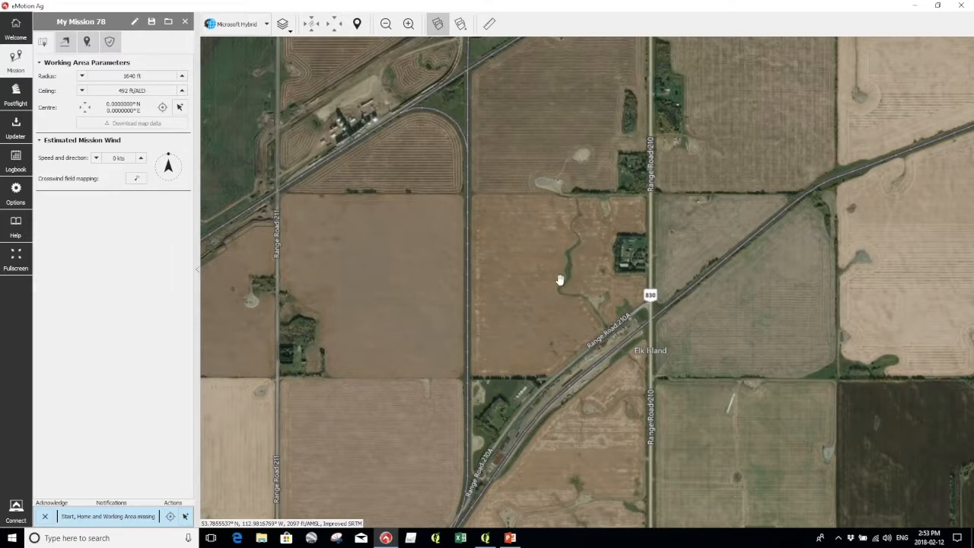
left_click(266, 25)
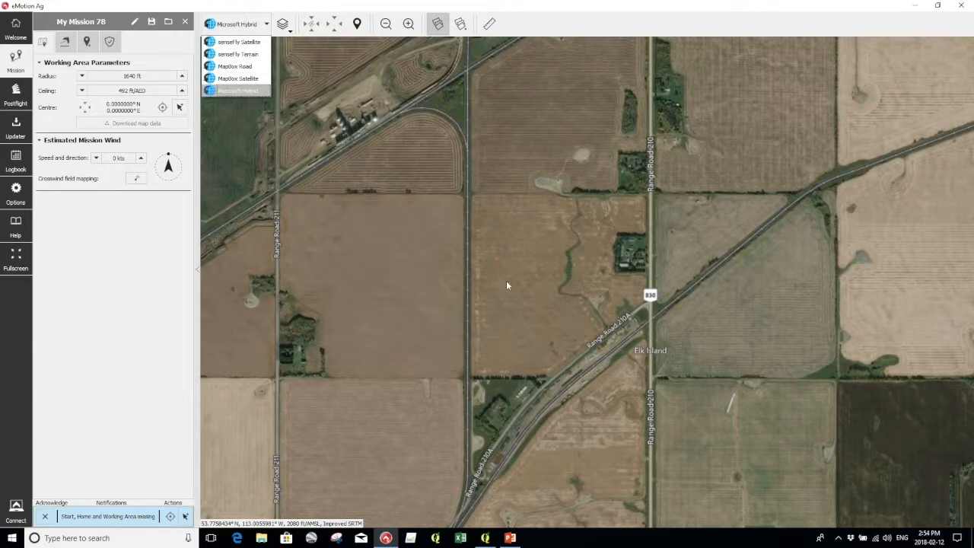
left_click(525, 287)
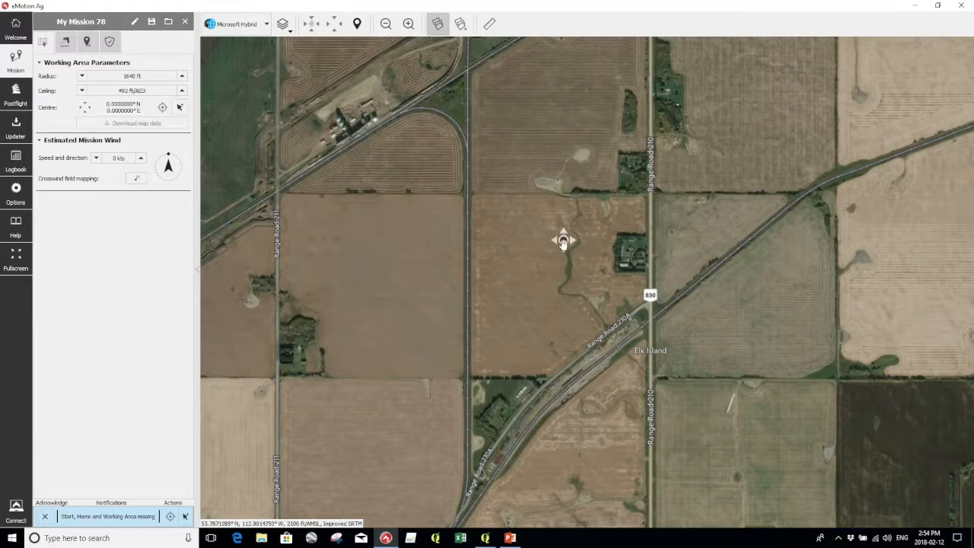
Centre the working area on the fields by Range Road 210 with a 3169 ft radius.
left_click(563, 275)
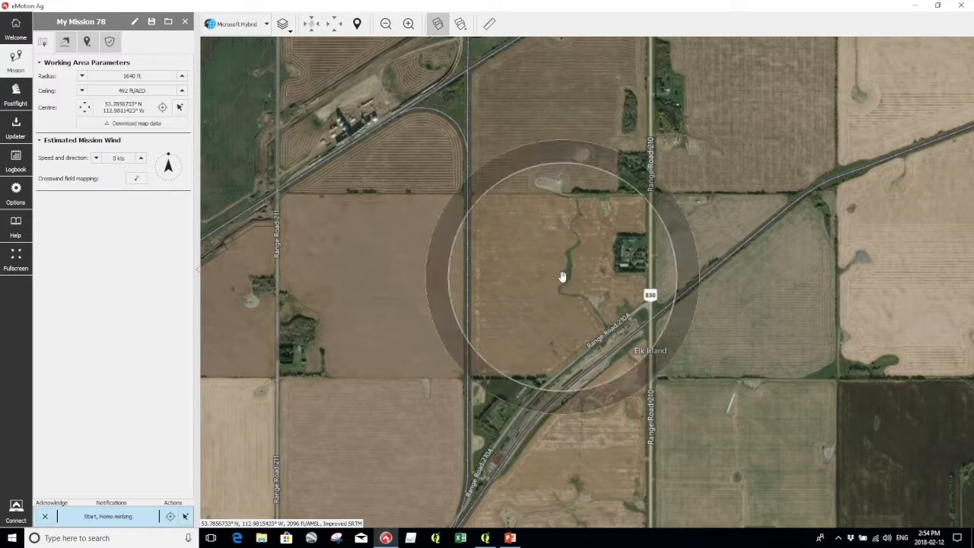
left_click_drag(699, 277, 807, 276)
left_click_drag(562, 278, 563, 282)
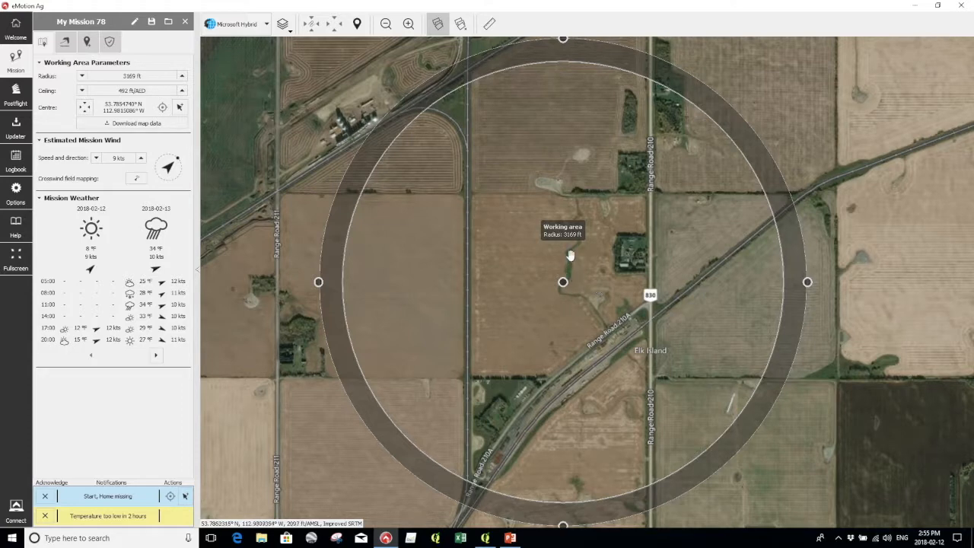
scroll(561, 283, "up", 2)
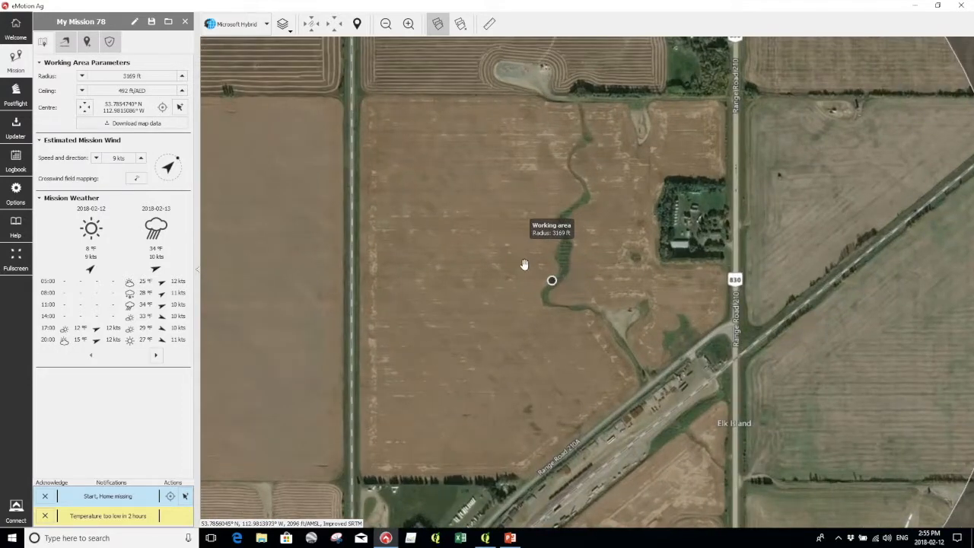
Place take-off point Start #1 on the field's northern edge at 246 ft, reference ATO.
left_click(66, 44)
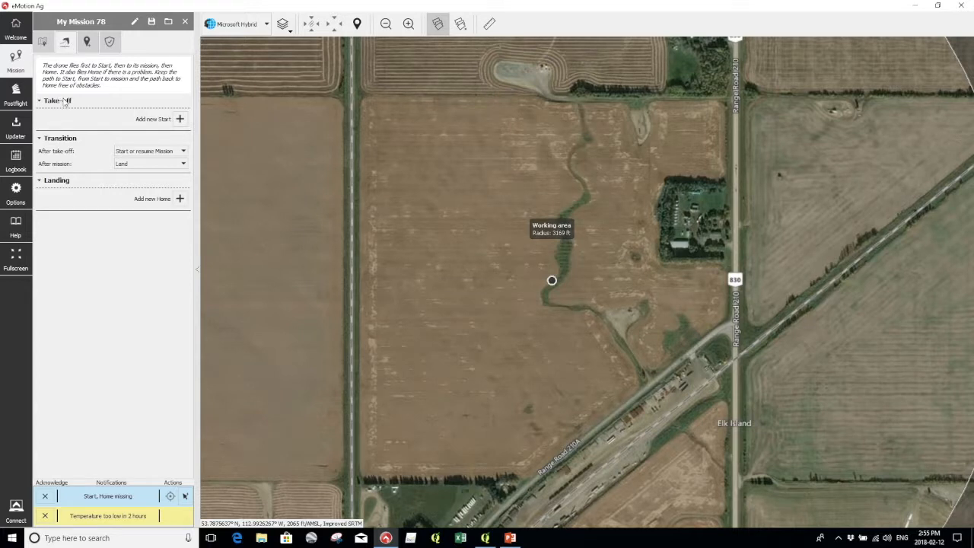
left_click(179, 119)
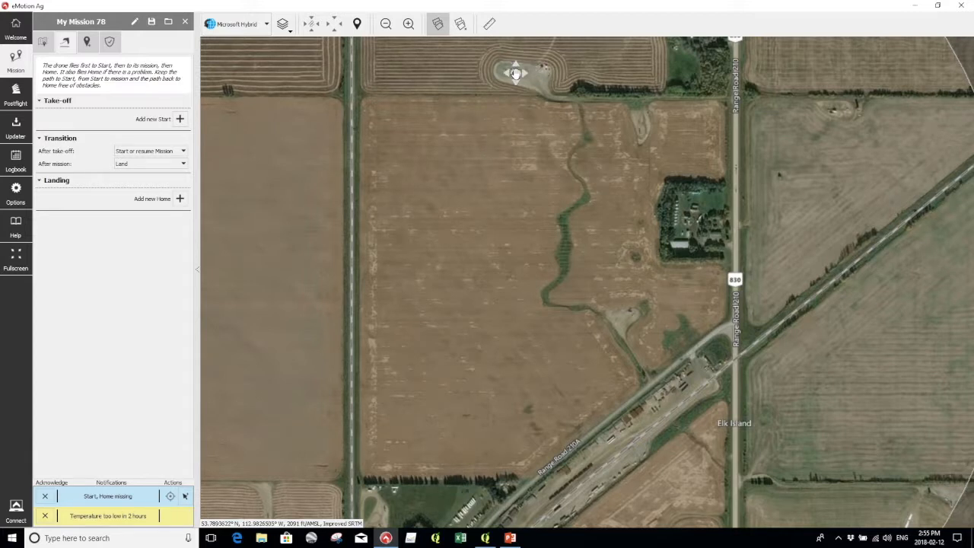
left_click(513, 118)
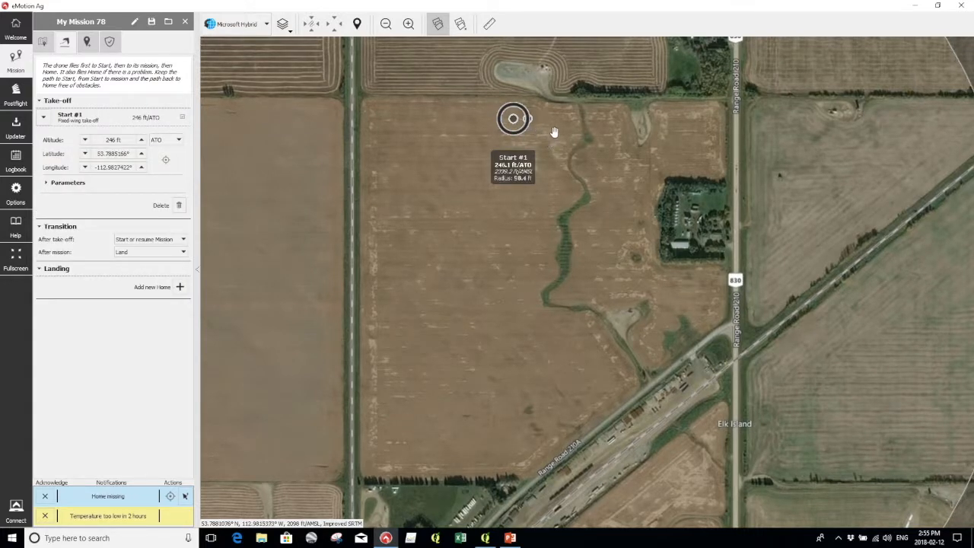
left_click_drag(541, 117, 556, 155)
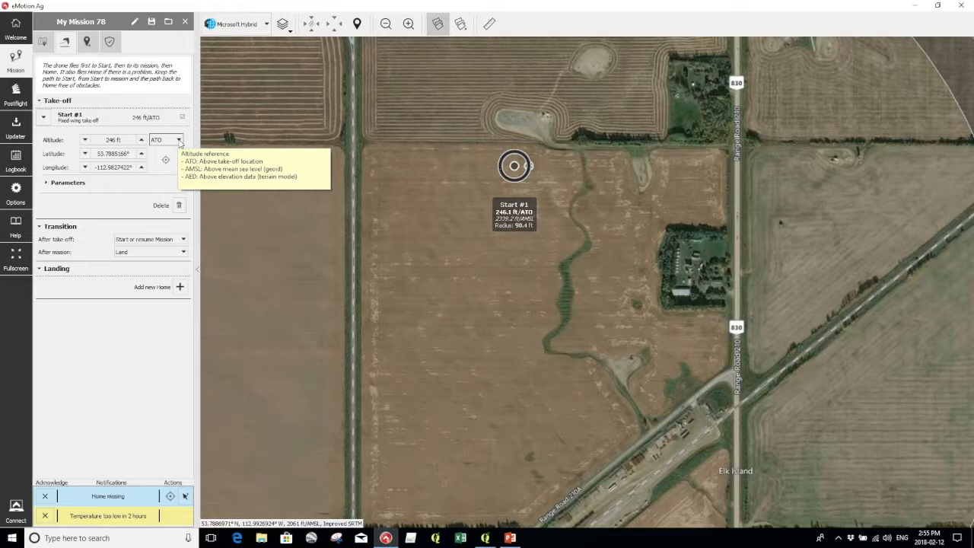
left_click(179, 140)
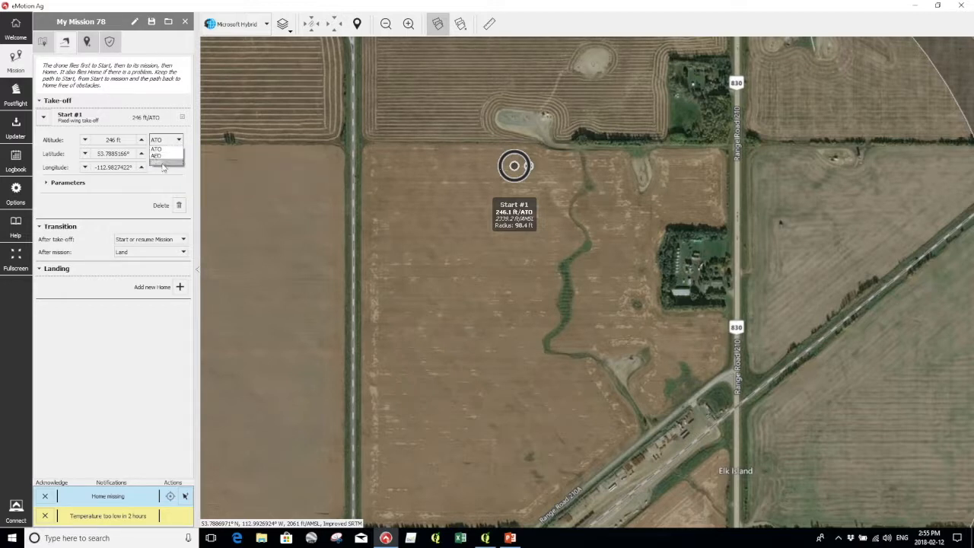
left_click(166, 155)
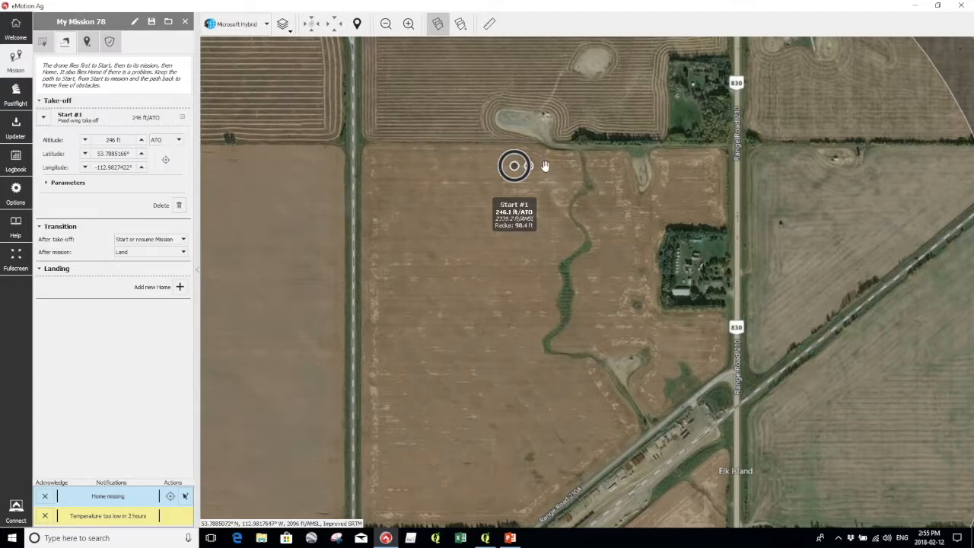
scroll(570, 175, "up", 3)
scroll(571, 176, "down", 3)
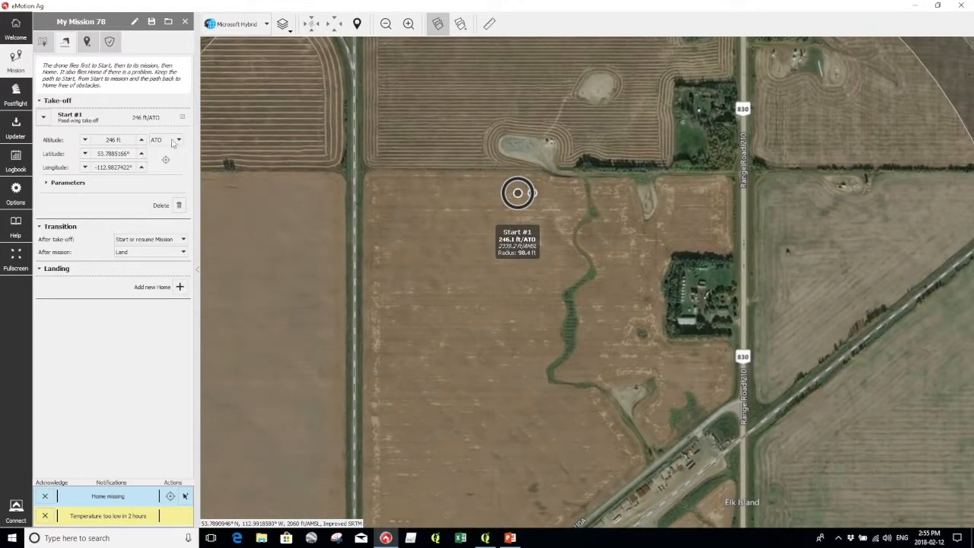
mouse_move(572, 143)
left_mouse_down()
mouse_move(550, 290)
mouse_move(551, 102)
left_mouse_up()
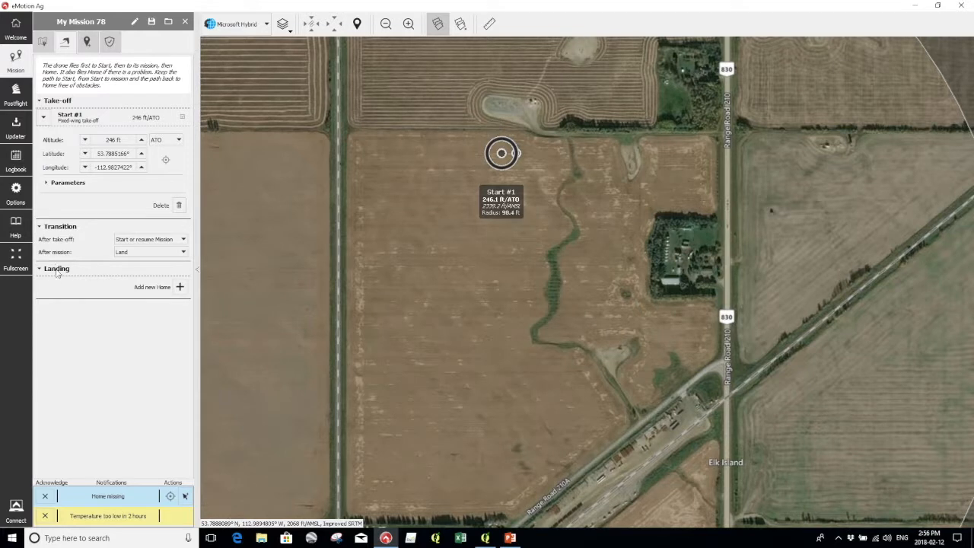
Place Home #1 beside Start #1 with its landing sector at heading 225°, span 32°.
left_click(180, 287)
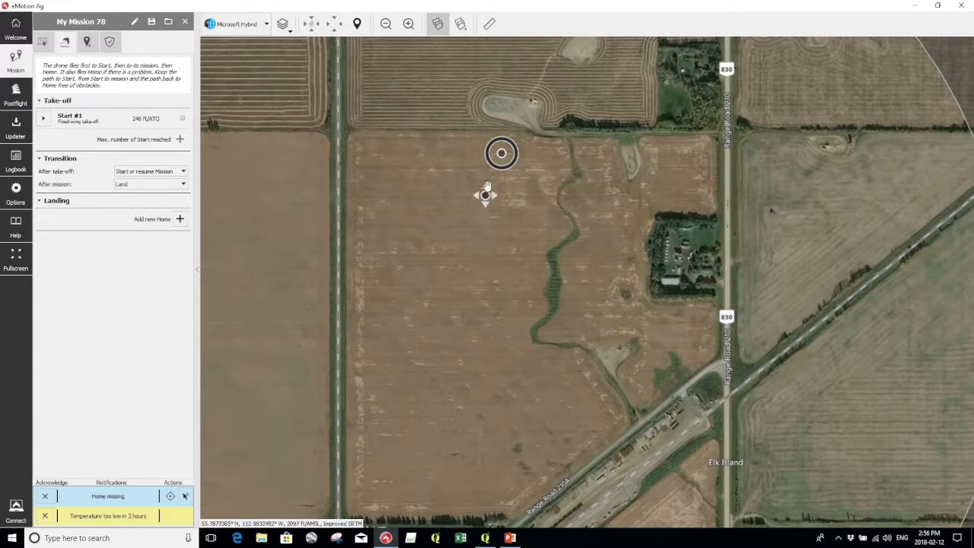
left_click(525, 139)
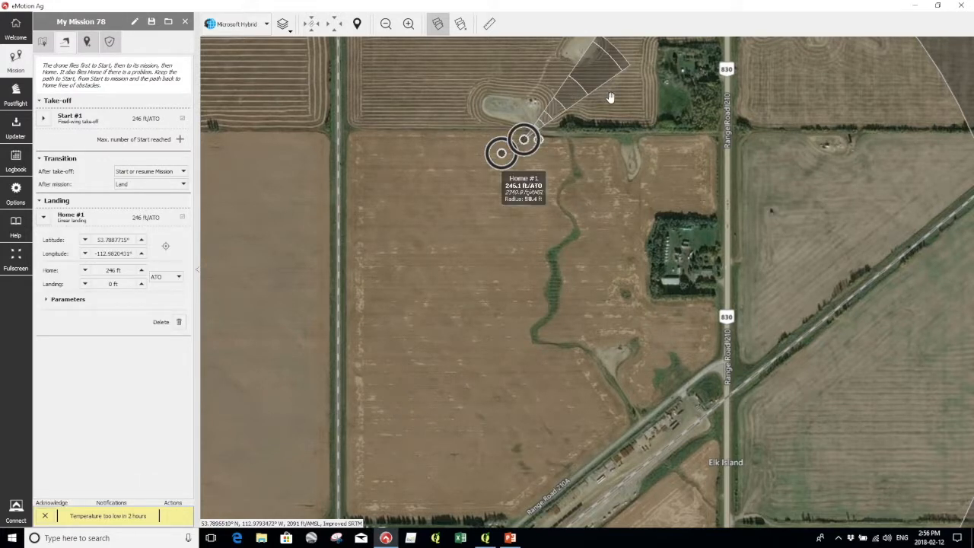
left_click_drag(609, 94, 615, 142)
left_click_drag(603, 83, 394, 117)
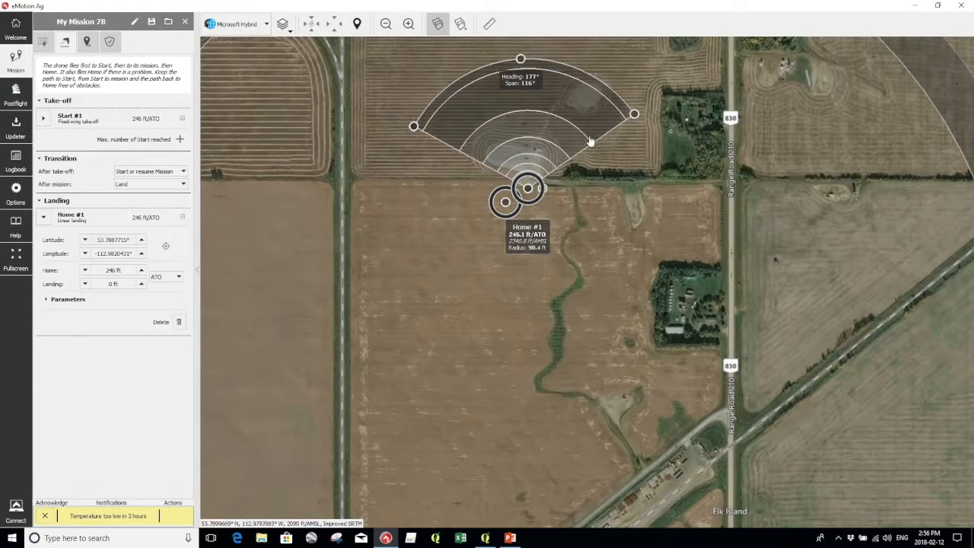
left_click_drag(414, 125, 607, 122)
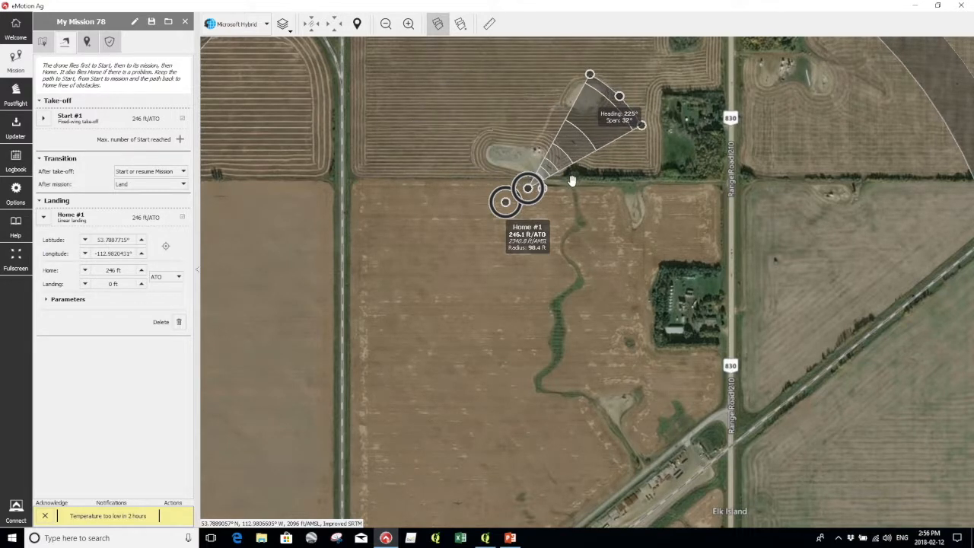
scroll(562, 172, "up", 3)
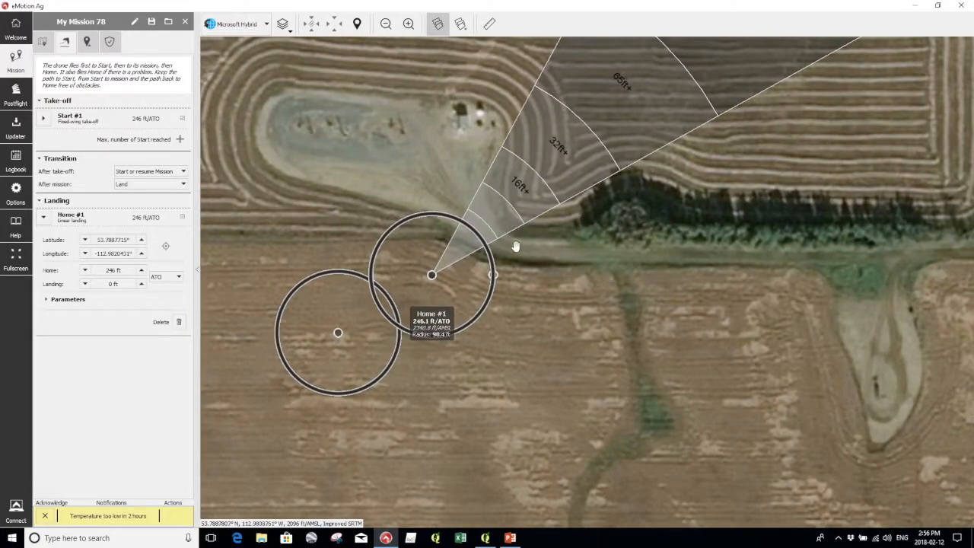
scroll(505, 242, "down", 1)
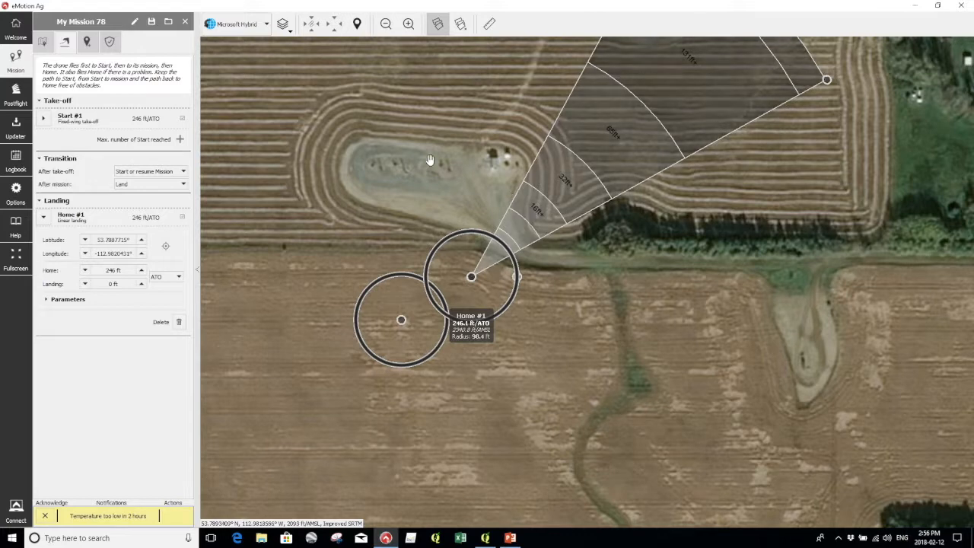
scroll(452, 180, "down", 2)
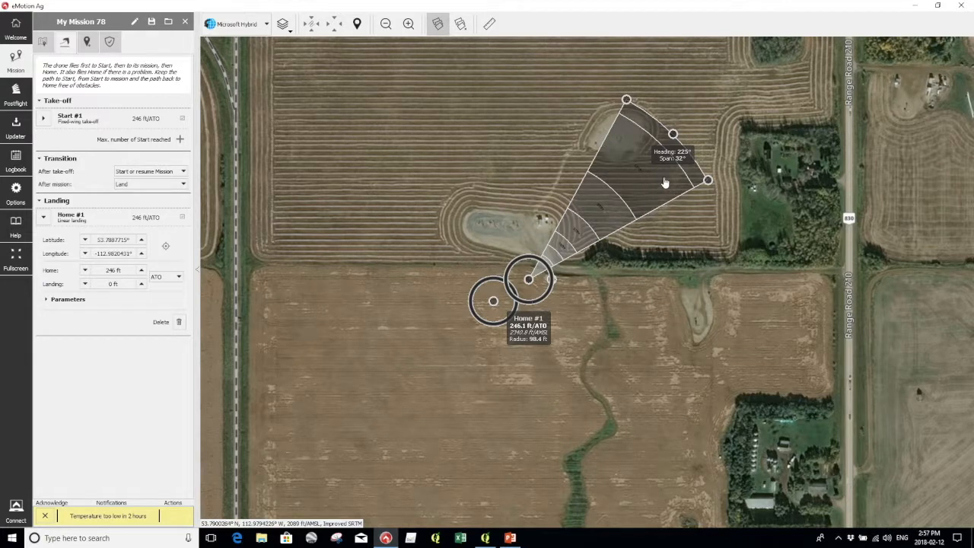
Add a second Home #1 approach sector facing the southern fields, heading 11°, span 194°.
left_click(46, 300)
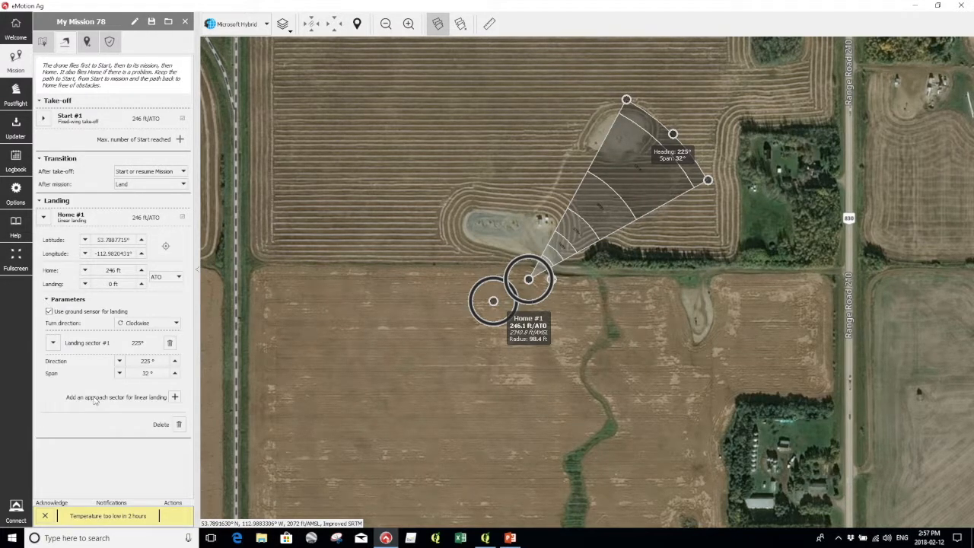
left_click(174, 397)
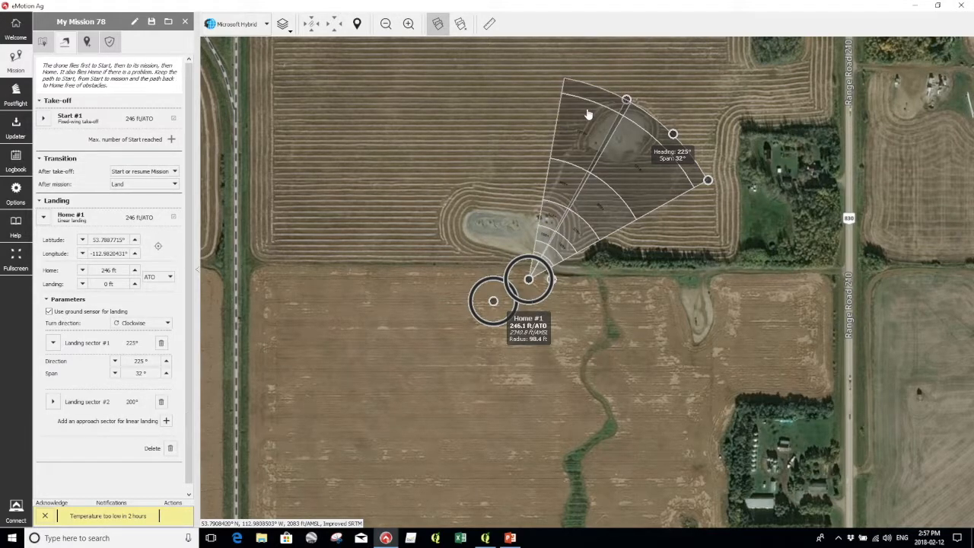
left_click(590, 113)
left_click_drag(599, 88, 733, 292)
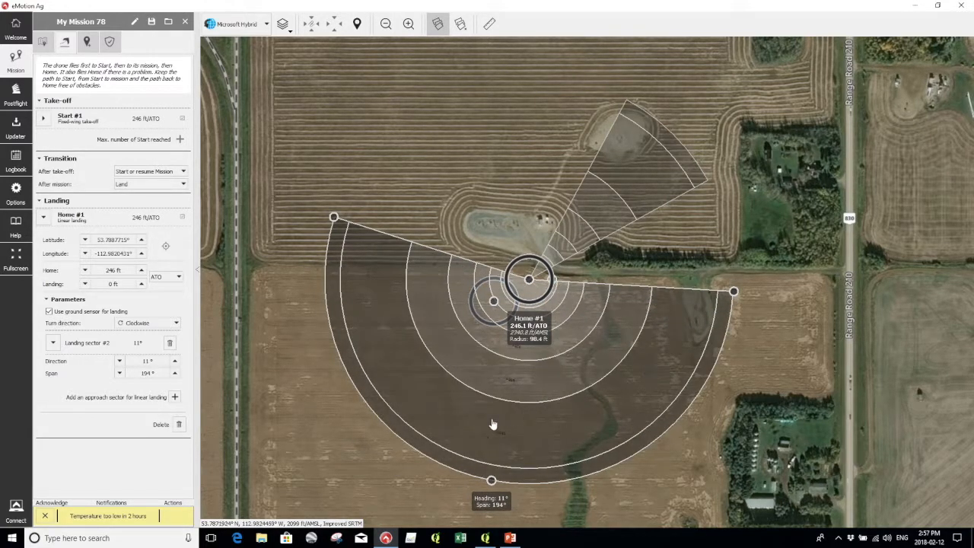
scroll(487, 434, "up", 3)
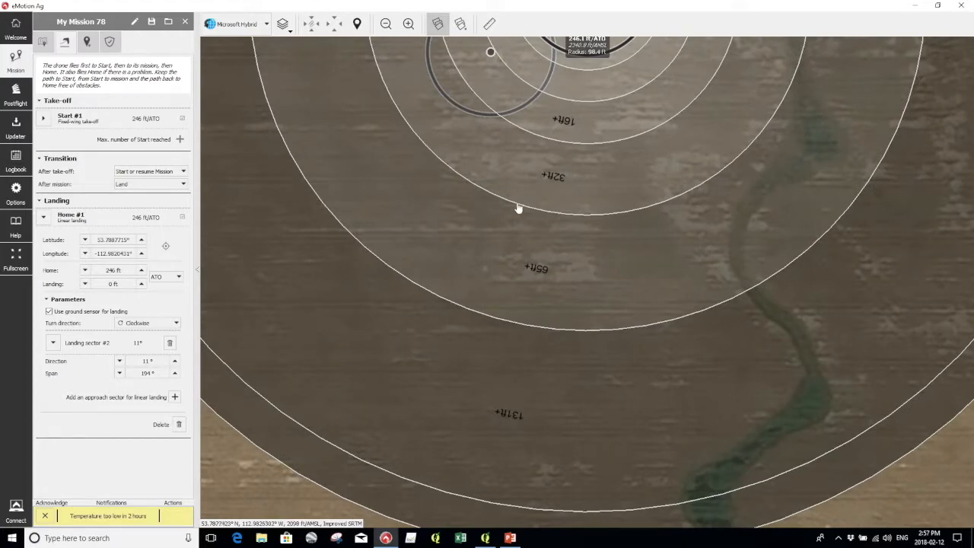
left_click_drag(563, 87, 611, 402)
scroll(583, 269, "down", 4)
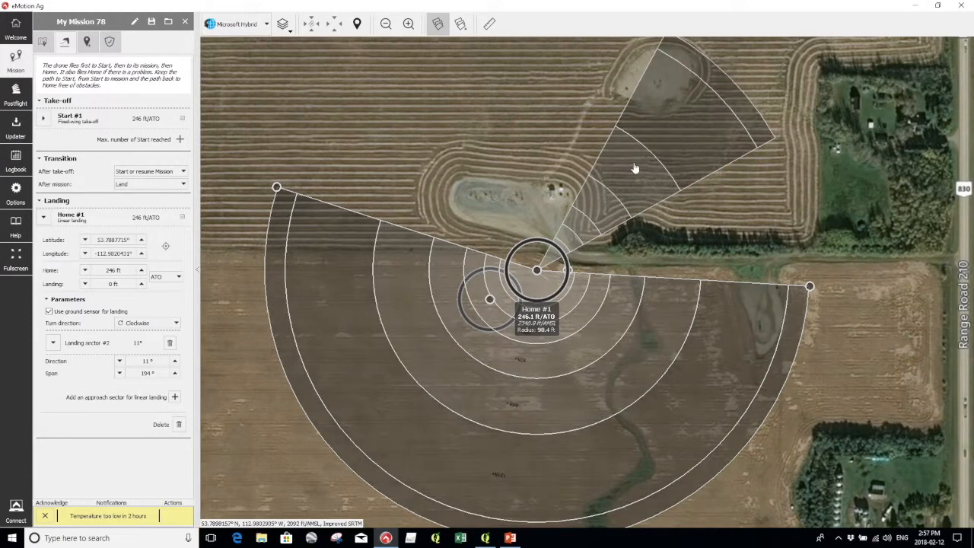
left_click_drag(754, 242, 723, 241)
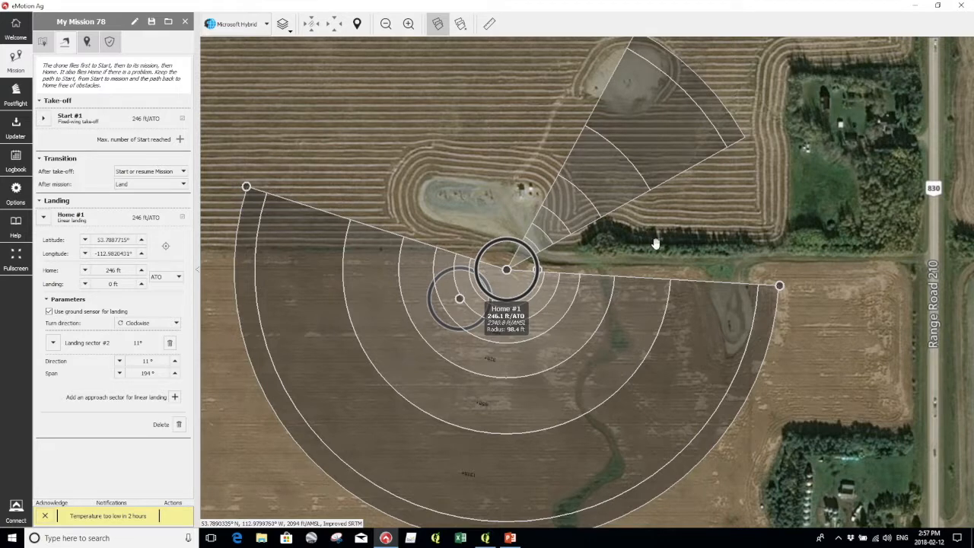
scroll(542, 331, "down", 1)
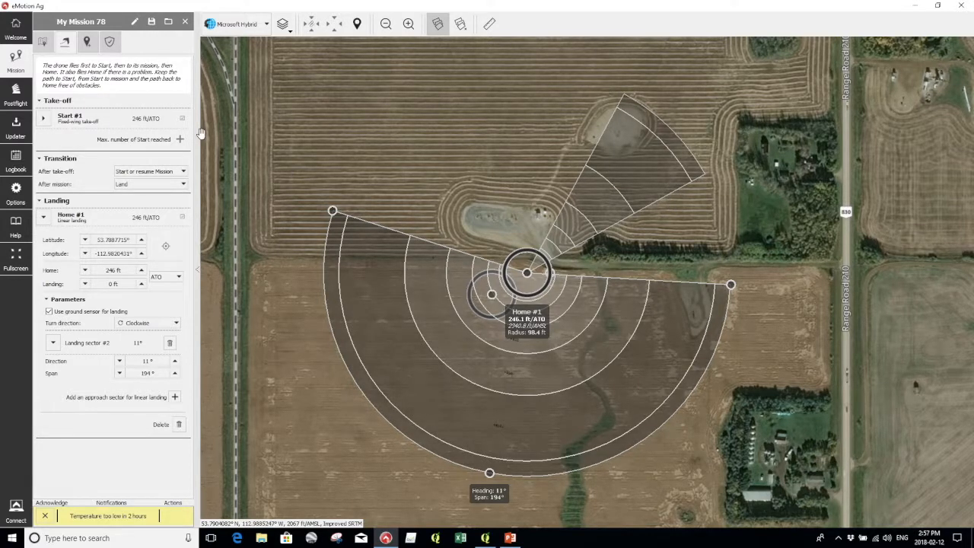
scroll(535, 307, "down", 2)
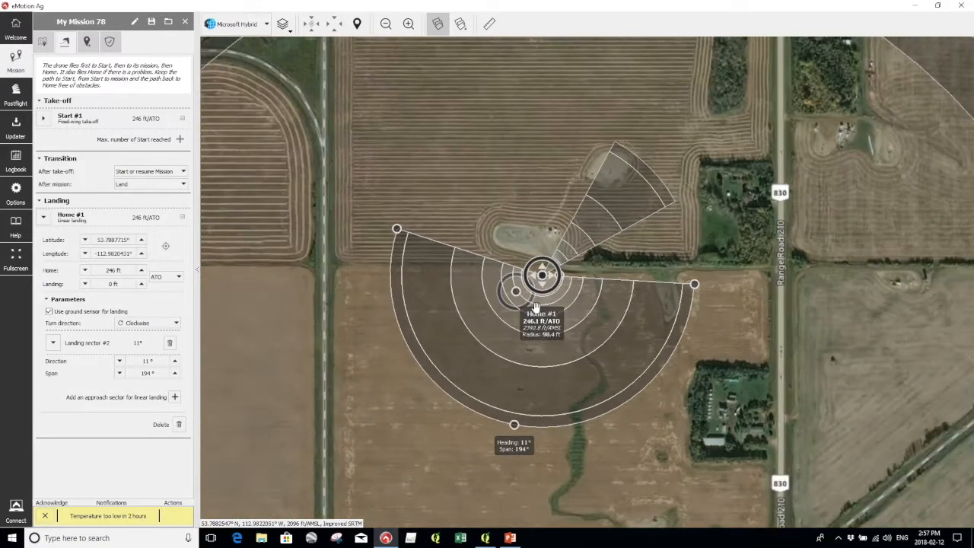
left_click_drag(544, 428, 518, 272)
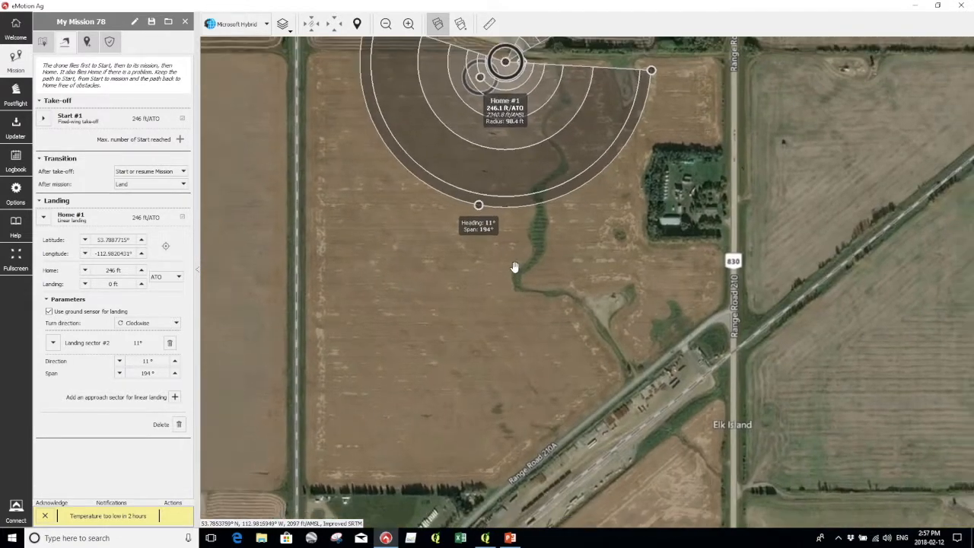
scroll(514, 266, "down", 2)
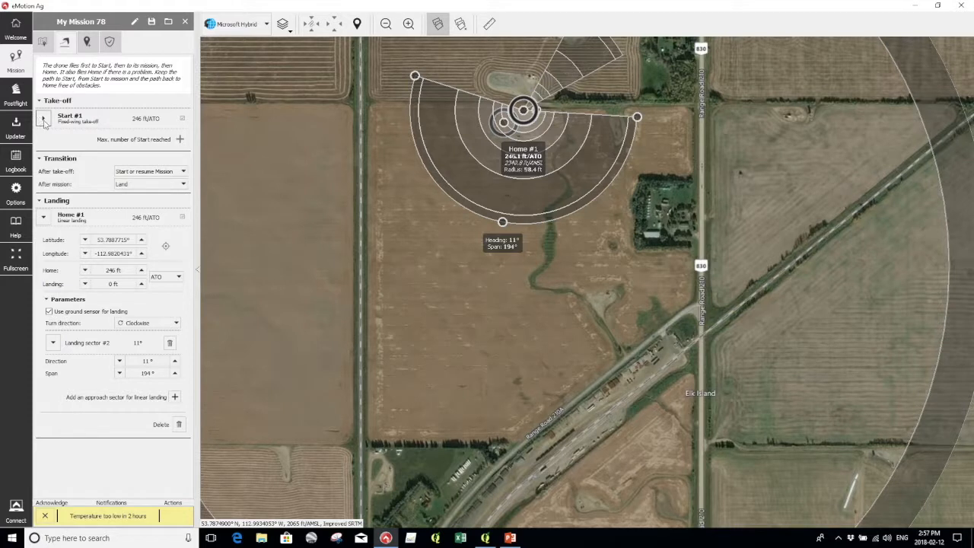
Add a new field, My field #1, and stretch its top-right corner to the road.
left_click(88, 41)
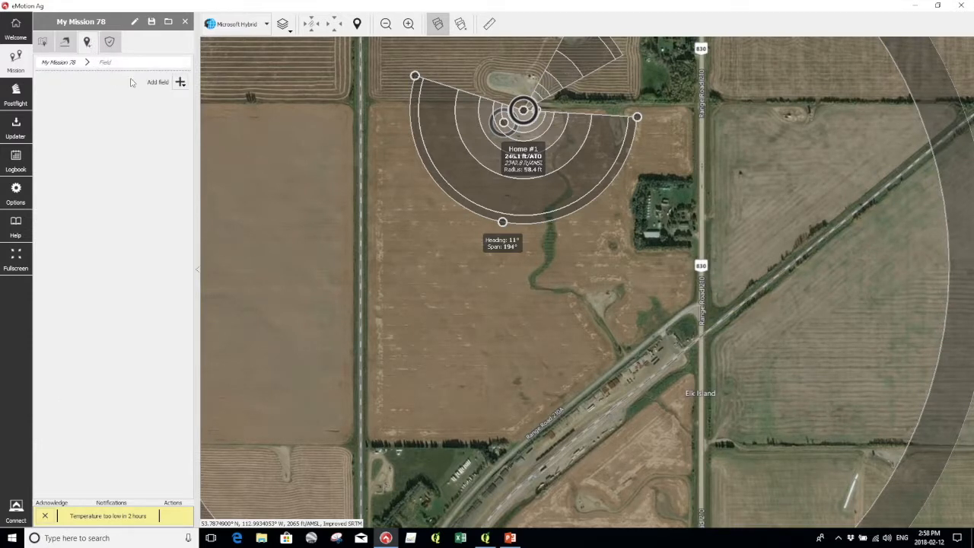
left_click(181, 81)
left_click(195, 95)
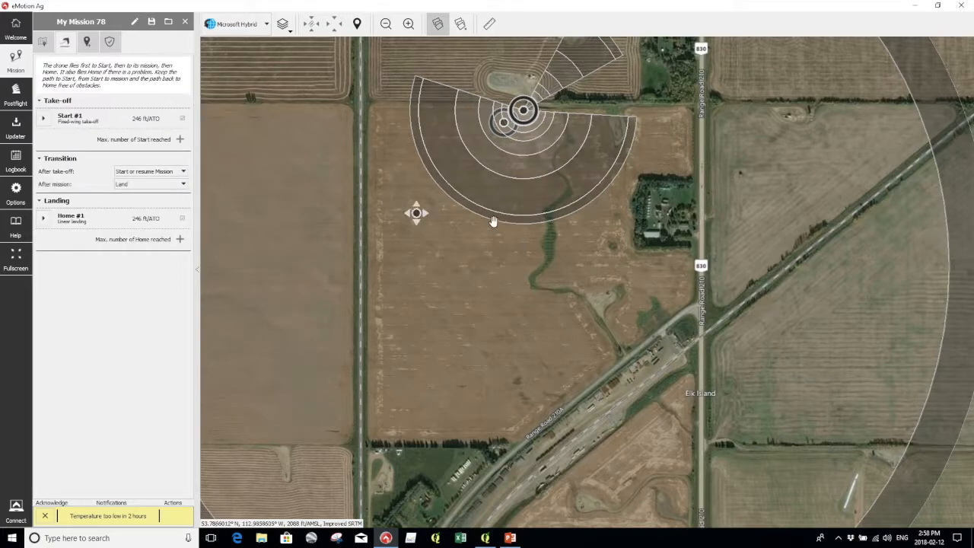
left_click(527, 246)
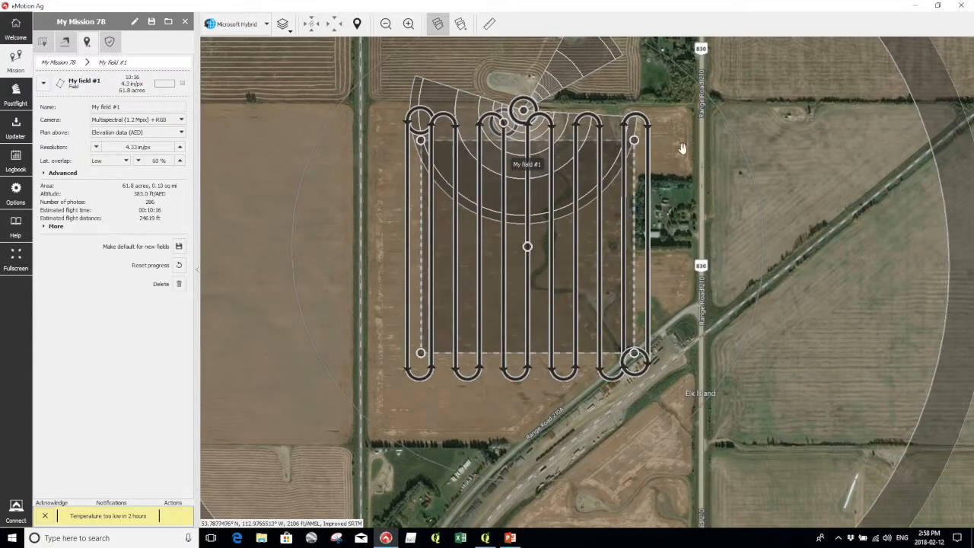
left_click_drag(634, 140, 691, 108)
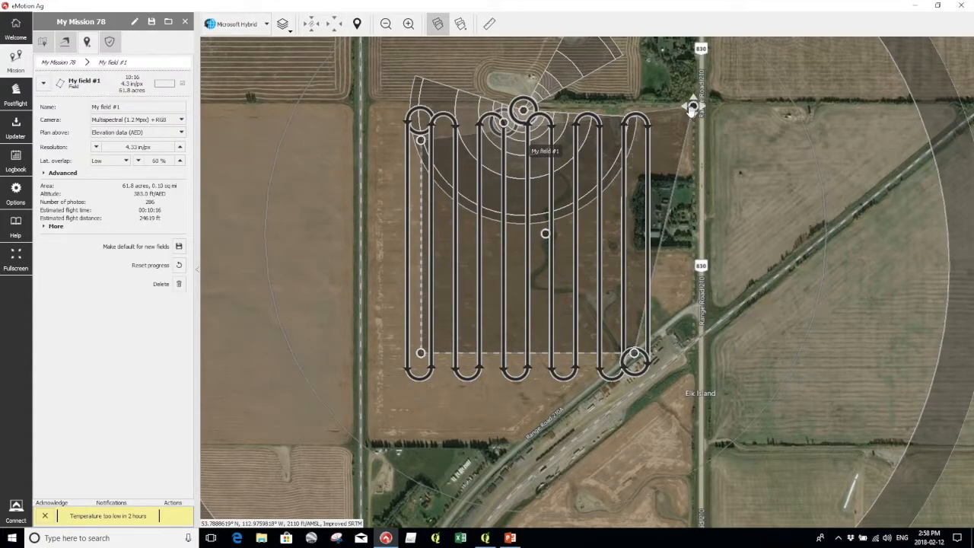
left_click(423, 141)
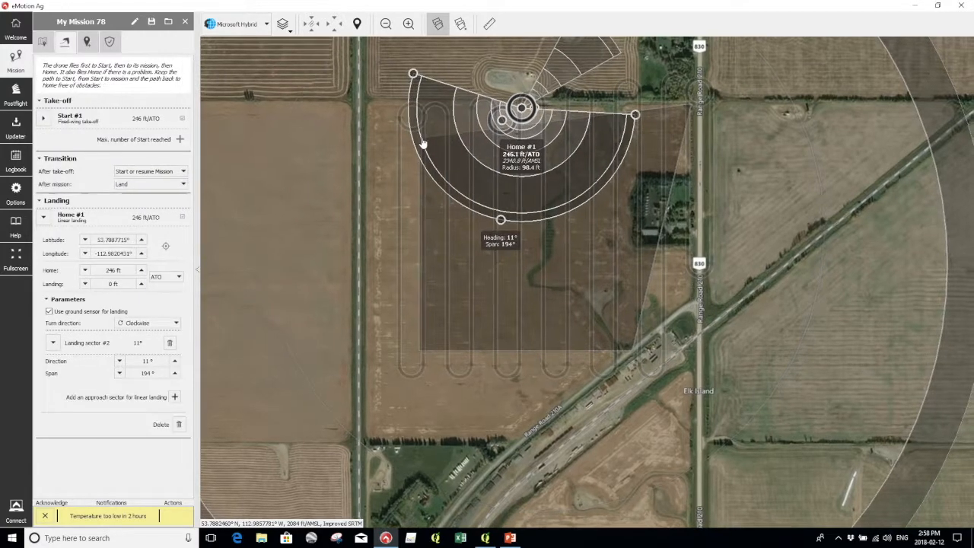
left_click(547, 294)
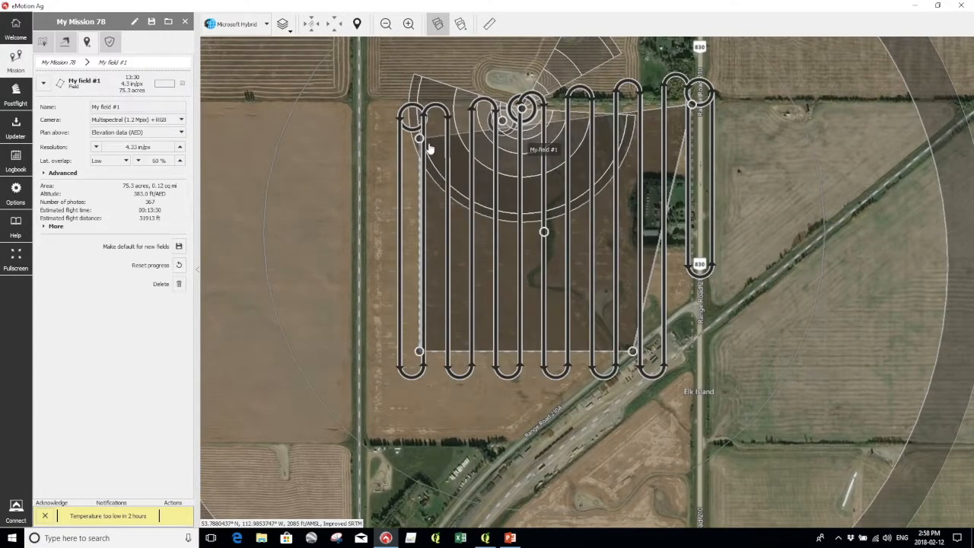
Drag the field's remaining corners and edges out to the roads, covering about 133.9 acres.
left_click_drag(387, 121, 367, 98)
left_click_drag(420, 348, 367, 443)
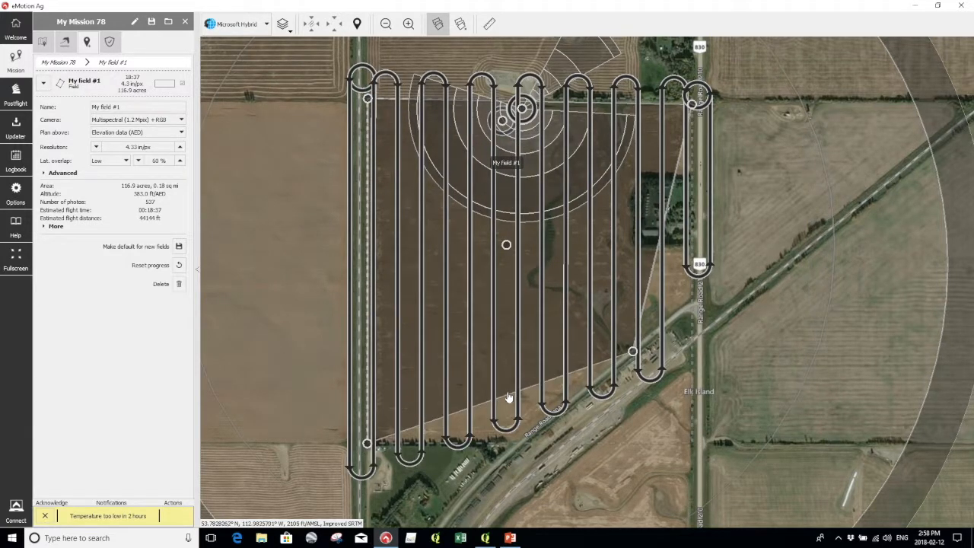
left_click_drag(507, 398, 521, 440)
left_click_drag(633, 351, 692, 297)
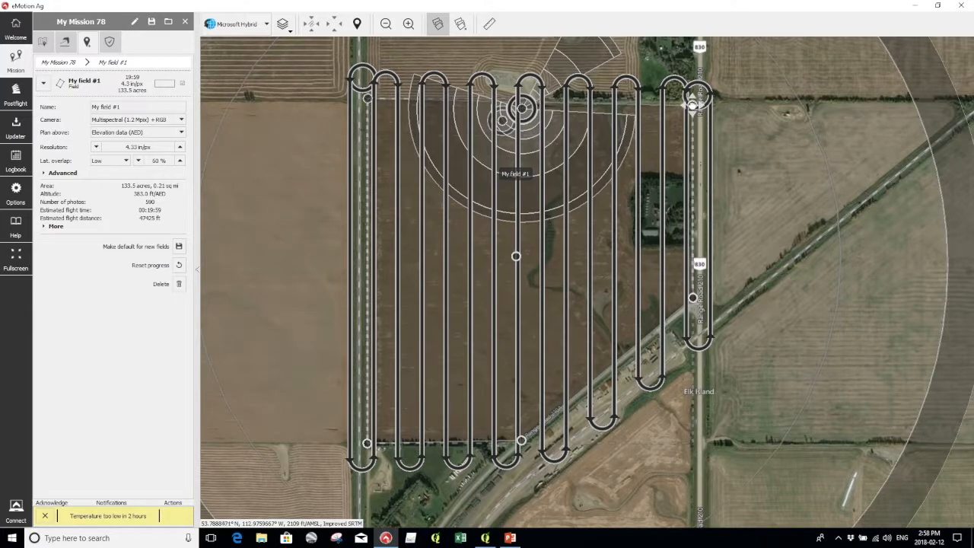
left_click_drag(691, 104, 692, 100)
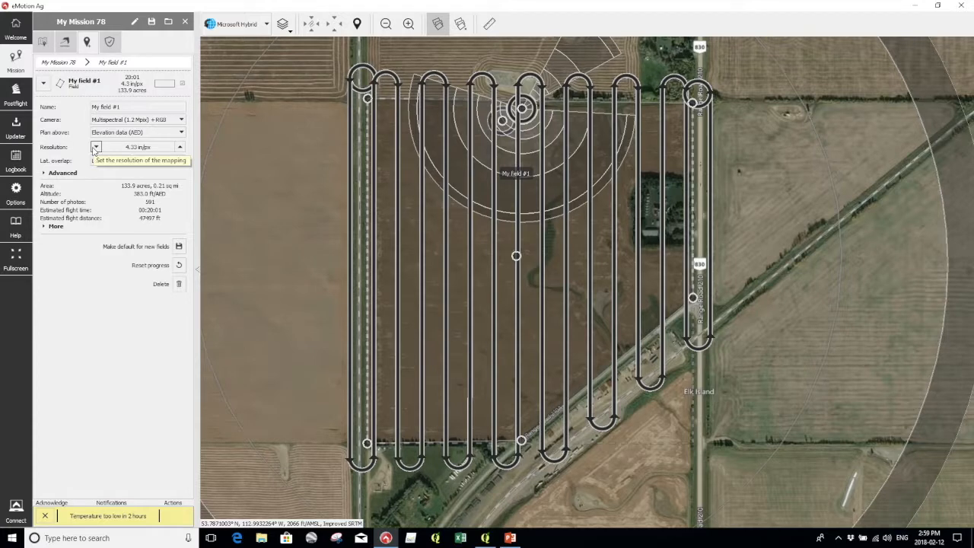
Step My field #1's resolution down to about 1.6 in/px.
left_click(96, 147)
left_click(96, 147)
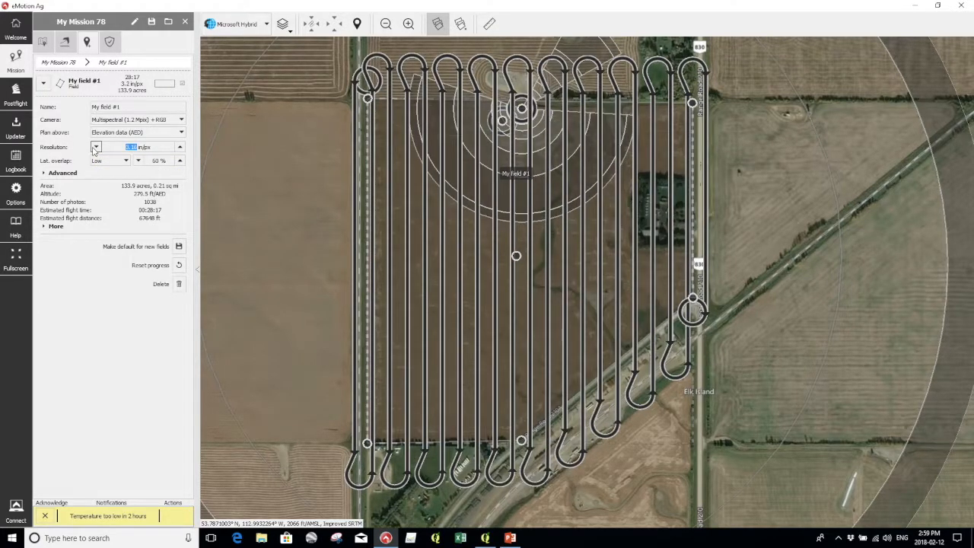
left_click(96, 147)
left_click(96, 147)
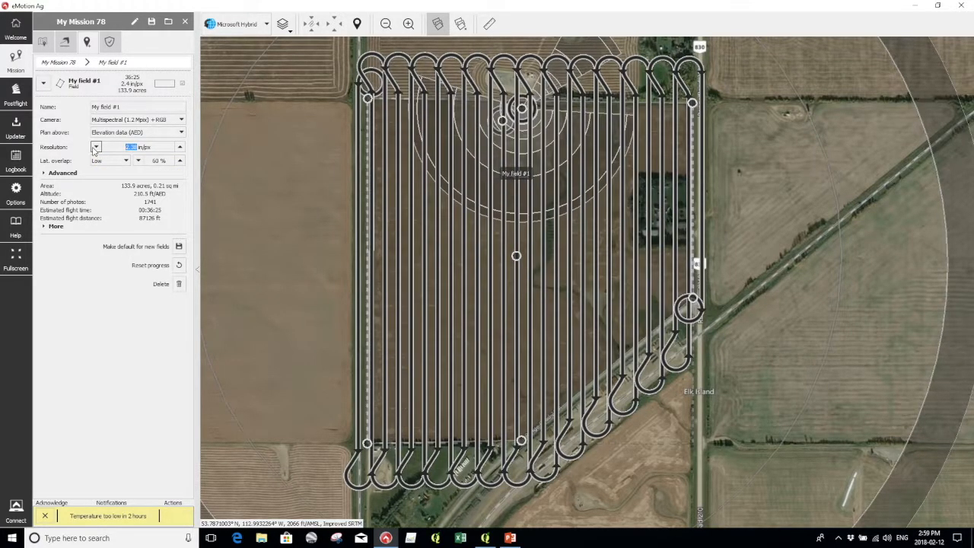
left_click(96, 147)
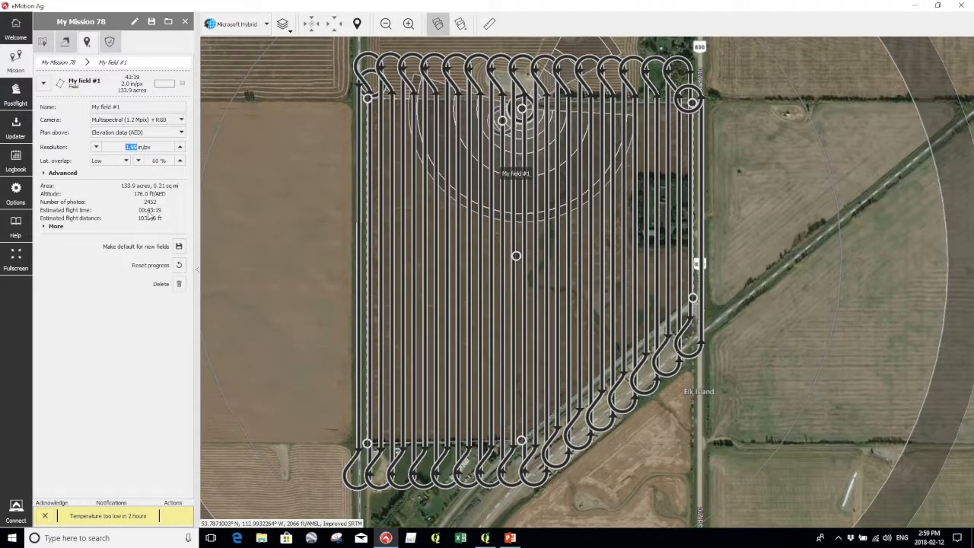
left_click(96, 147)
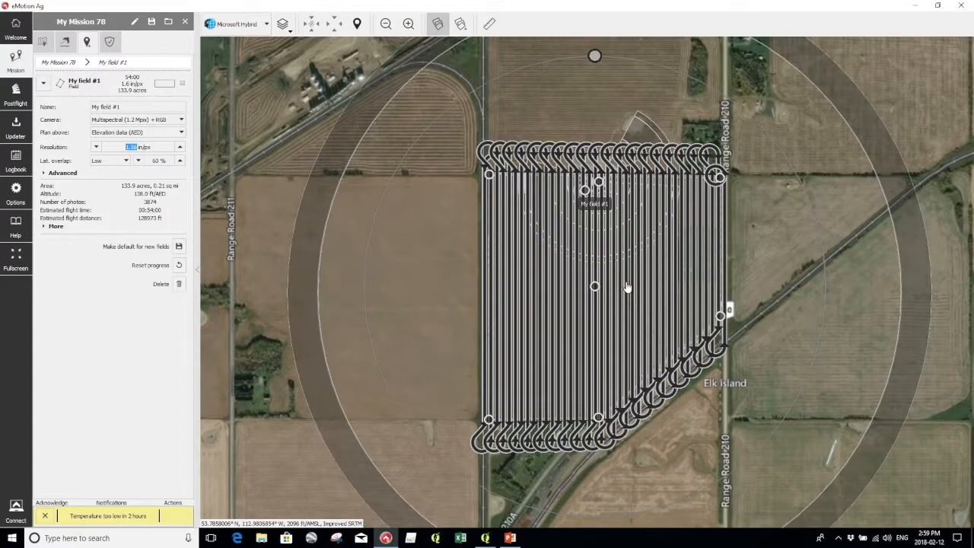
scroll(604, 278, "up", 1)
scroll(605, 272, "up", 3)
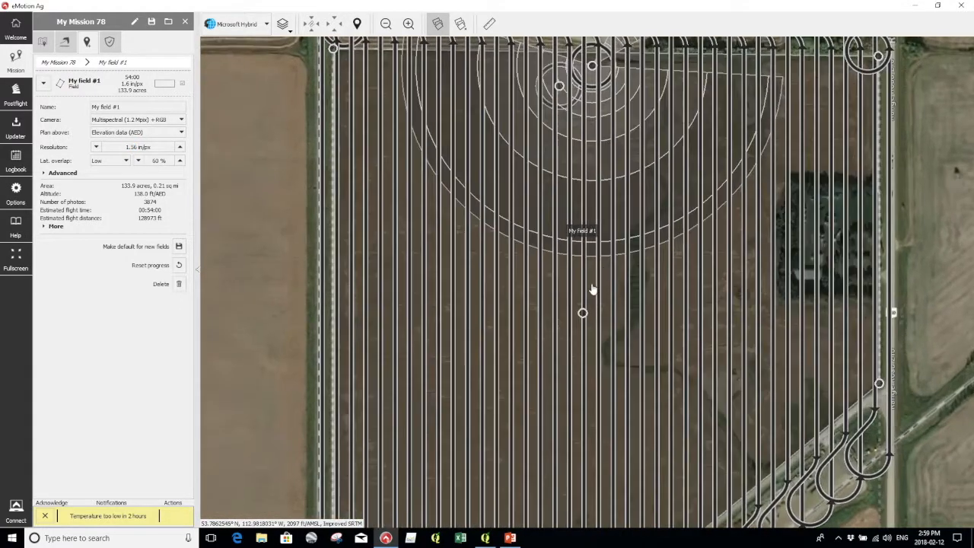
Raise the resolution to about 4.7 in/px, then back to 4.29 in/px for 596 photos.
left_click(180, 147)
left_click(180, 146)
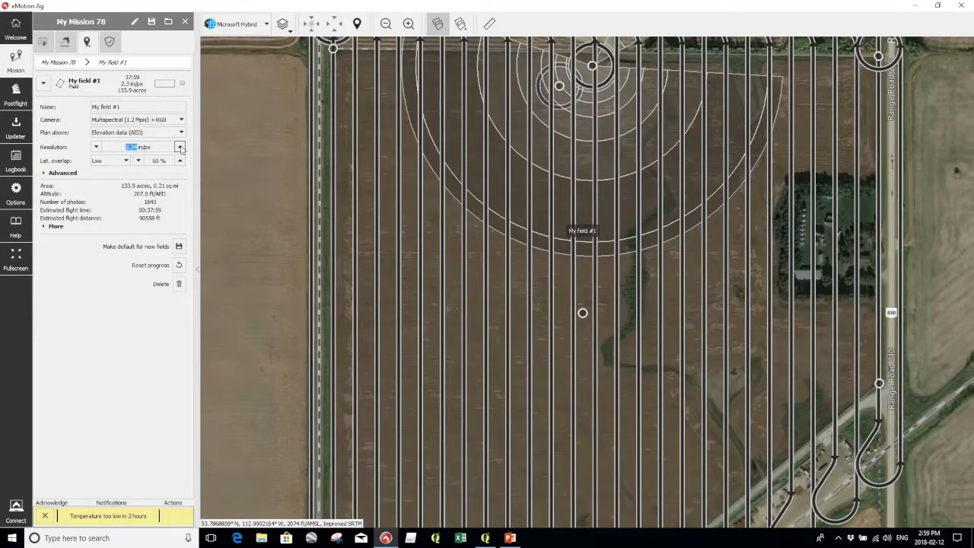
left_click(180, 147)
left_click(180, 147)
left_click(180, 147)
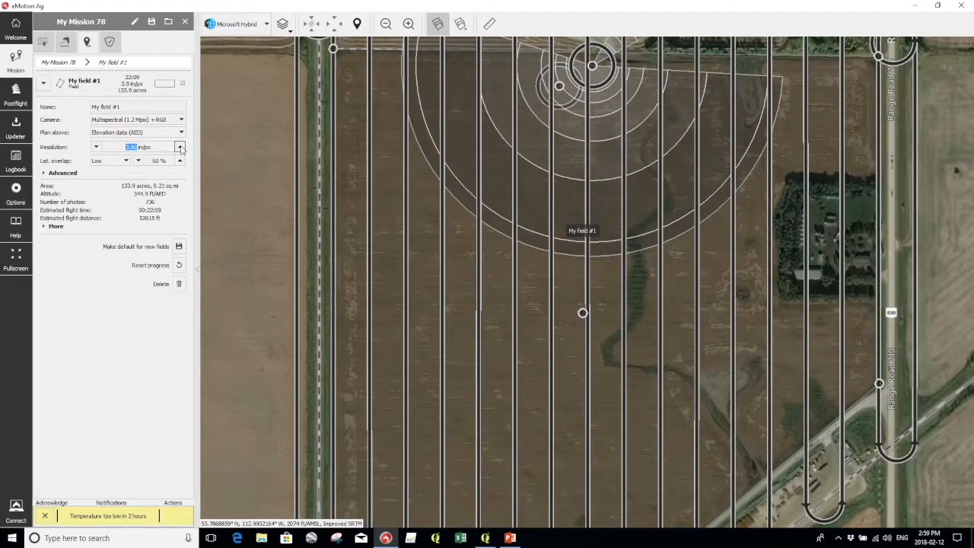
left_click(179, 147)
left_click(179, 147)
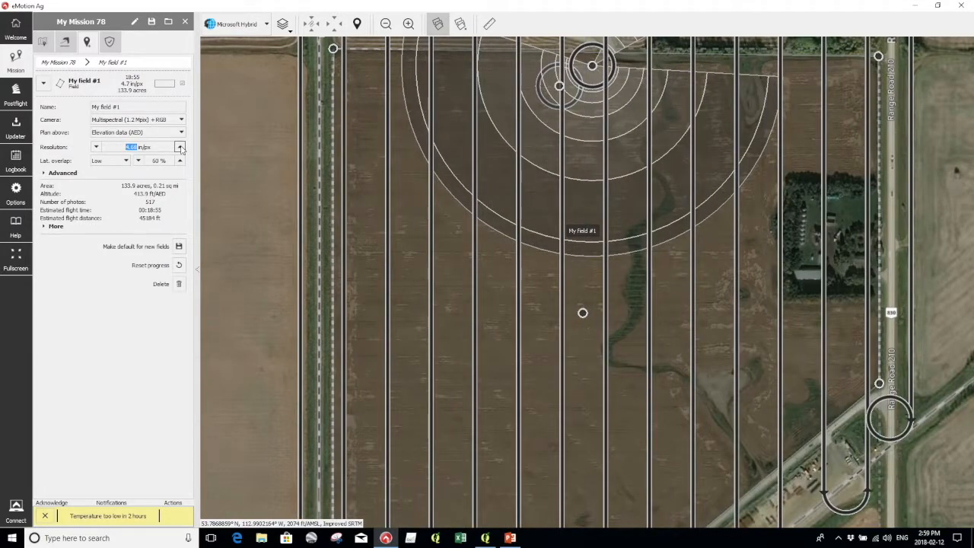
left_click(96, 147)
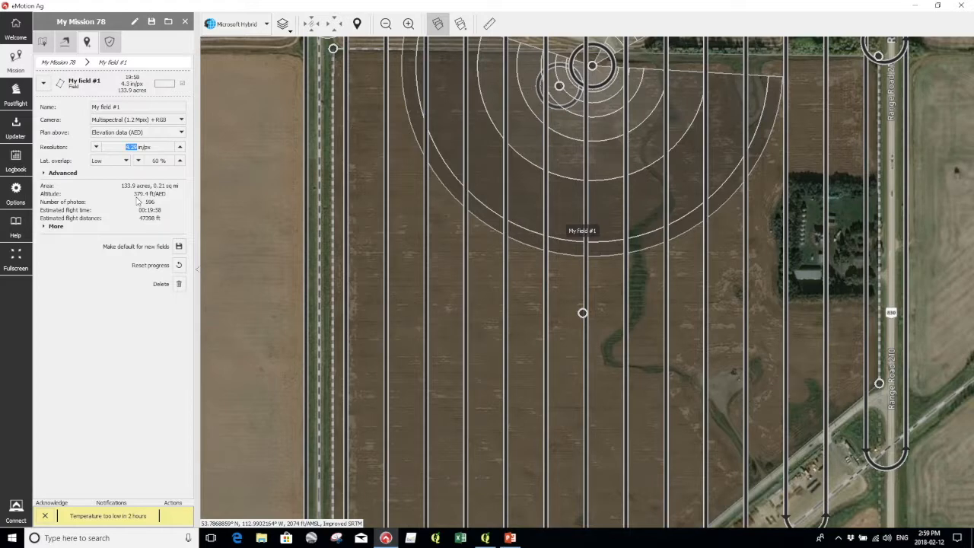
mouse_move(131, 202)
Zoom out and pan until My field #1's whole flight pattern, north to south, is visible.
scroll(301, 189, "down", 1)
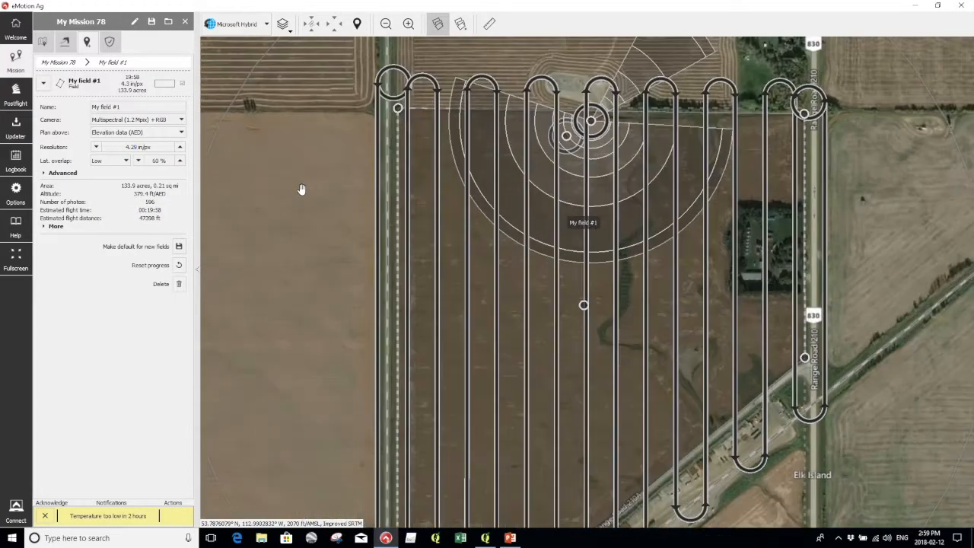
left_click_drag(325, 291, 284, 163)
scroll(298, 202, "down", 1)
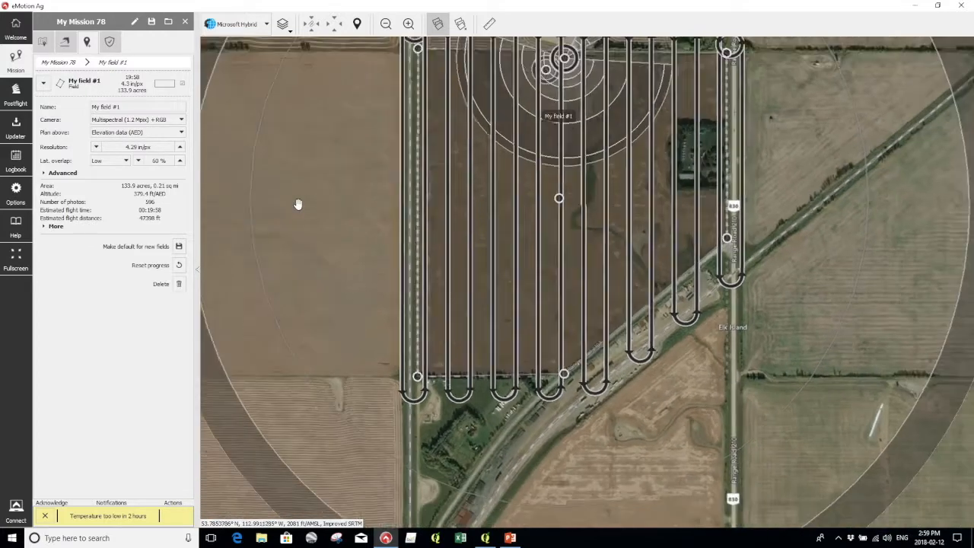
left_click_drag(764, 222, 771, 254)
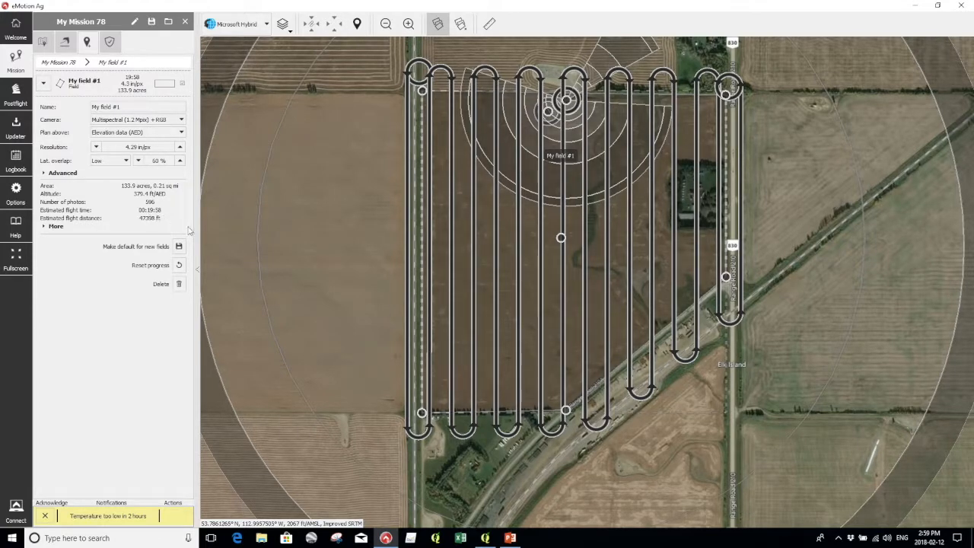
left_click_drag(384, 148, 337, 175)
scroll(457, 236, "down", 1)
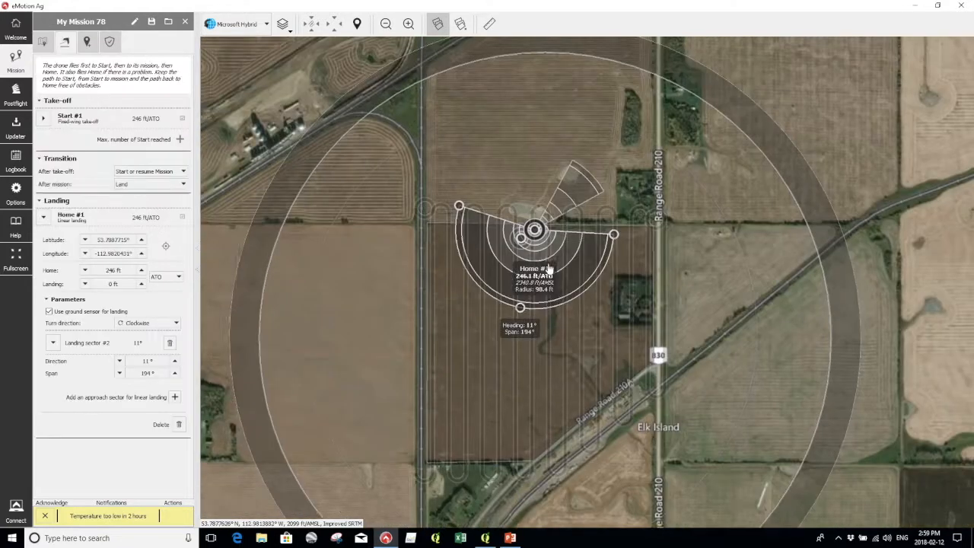
Inspect Home #1's landing sector on the map, then return to the field list showing My field #1.
left_click_drag(550, 263, 549, 279)
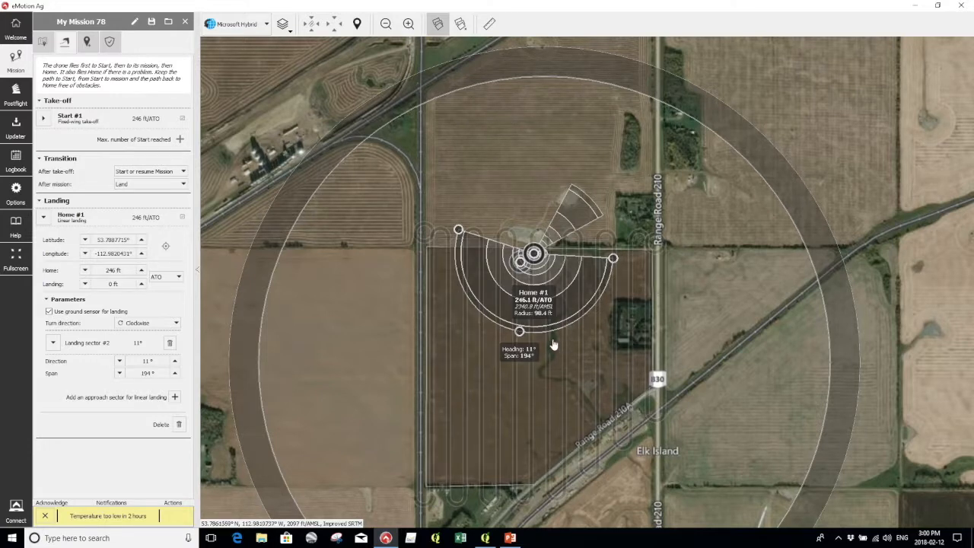
left_click_drag(522, 124, 506, 238)
left_click_drag(616, 432, 565, 215)
left_click_drag(579, 290, 580, 297)
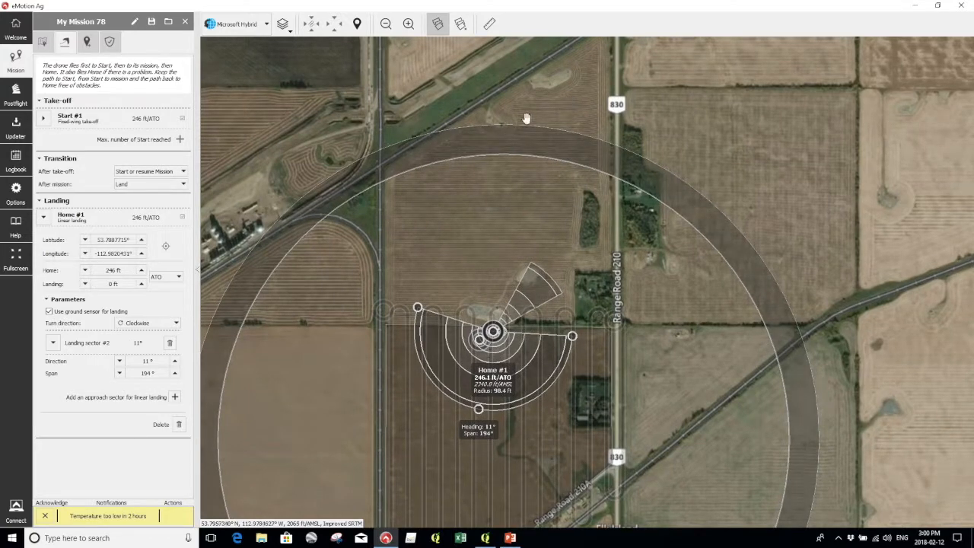
left_click_drag(492, 245, 496, 104)
scroll(487, 225, "up", 1)
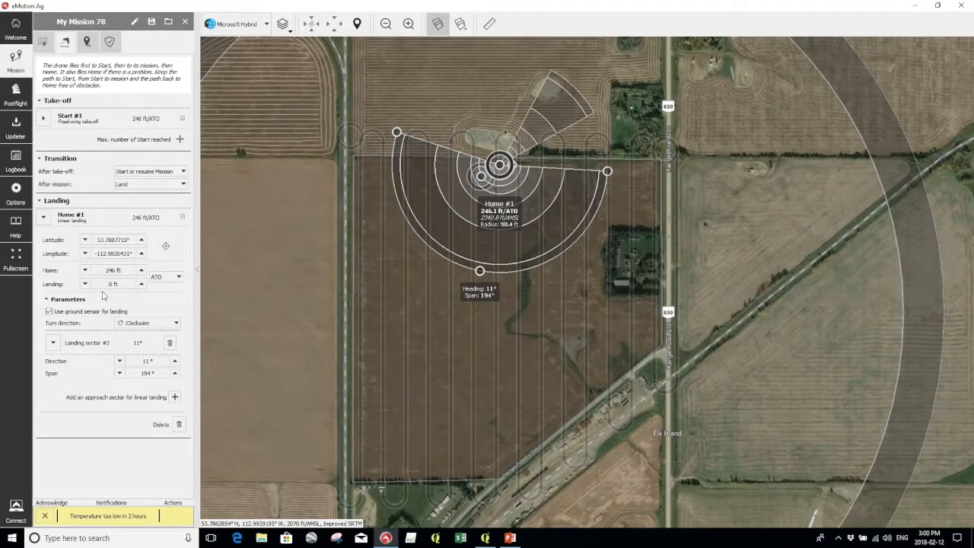
left_click(87, 44)
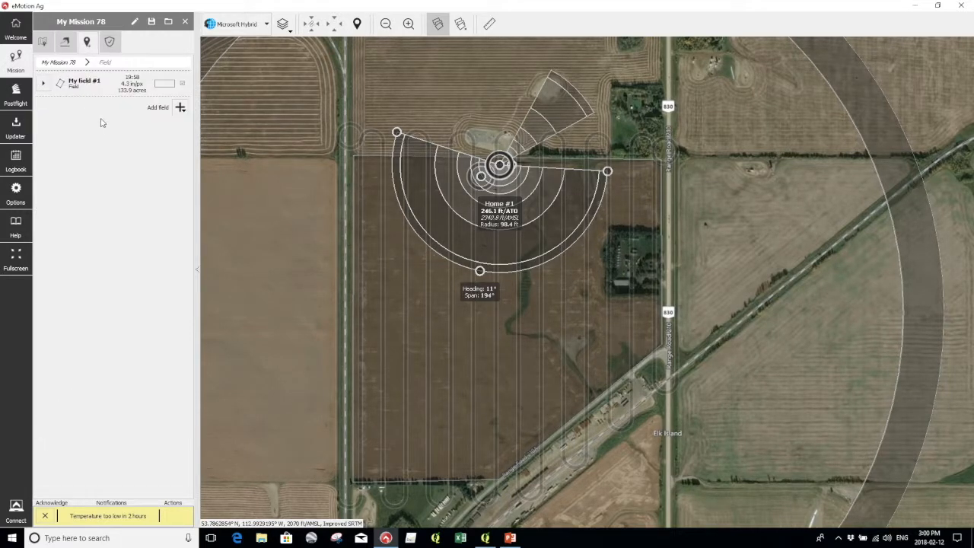
Switch My field #1's lateral overlap to Manual at 65% (666 photos, 24:26 flight, 58110 ft).
left_click(48, 84)
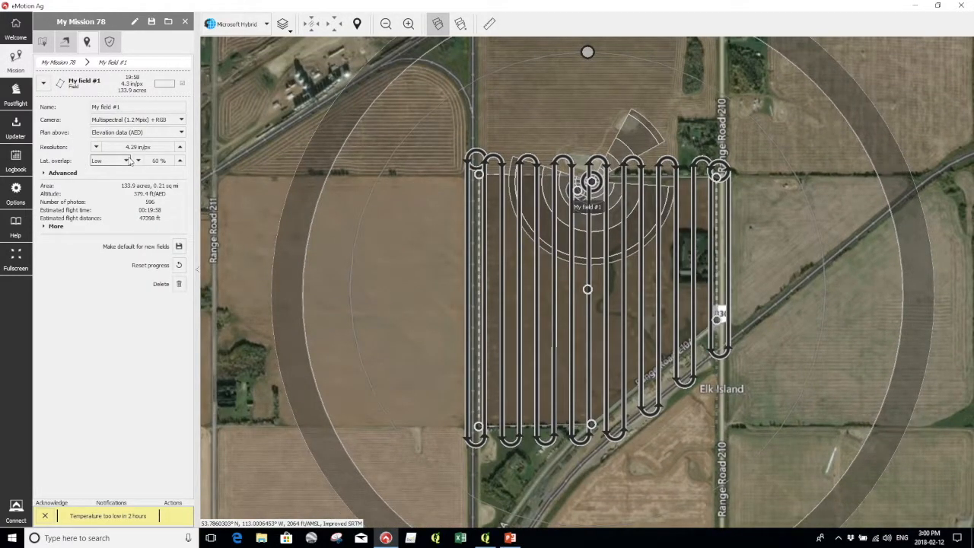
left_click(181, 161)
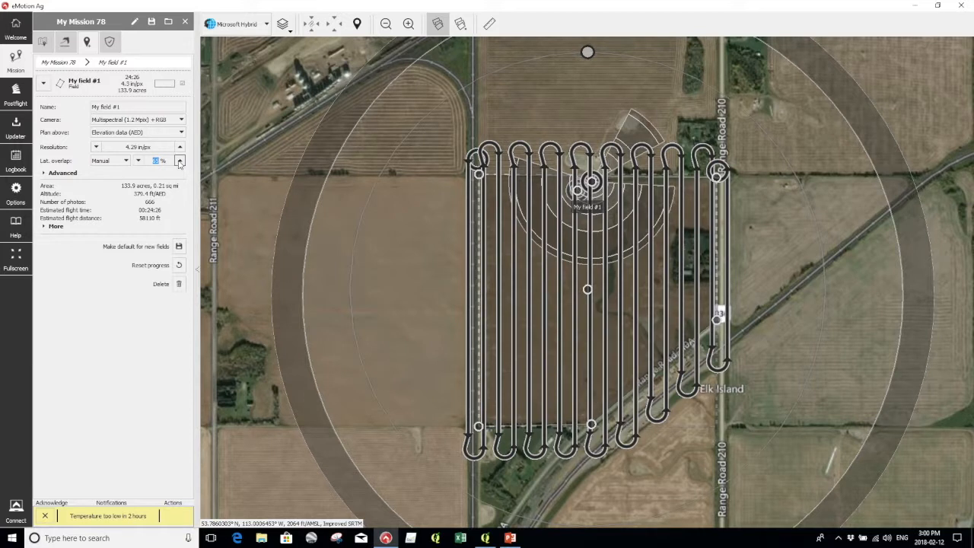
left_click(180, 160)
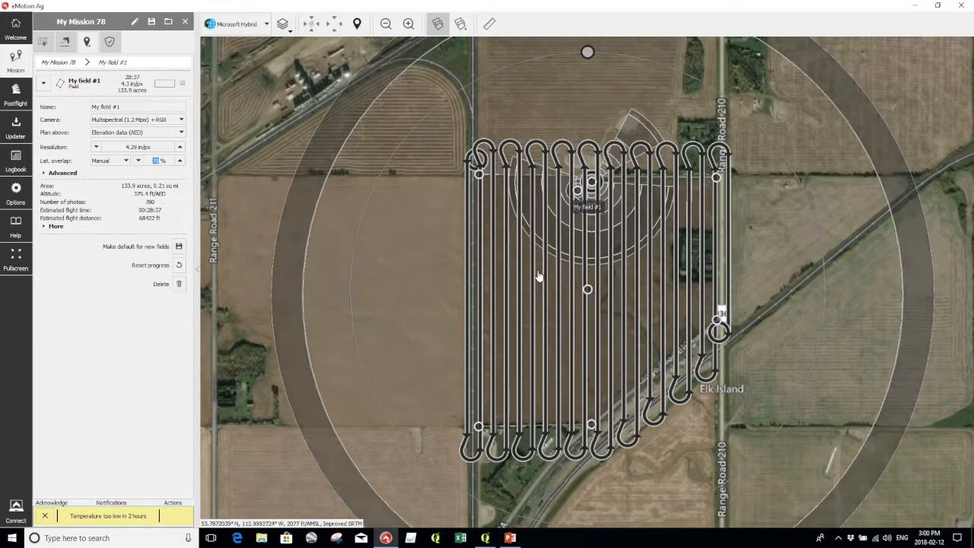
left_click(139, 160)
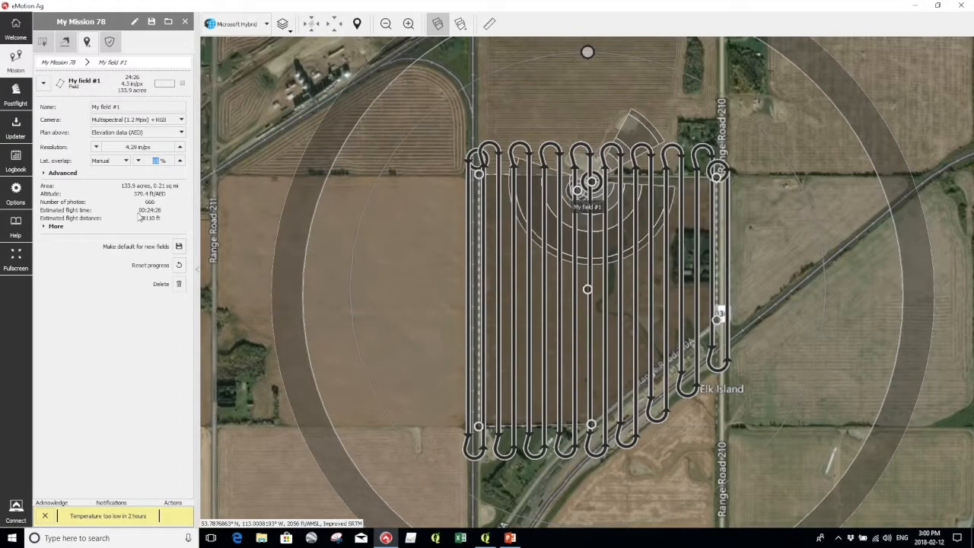
left_click_drag(371, 297, 270, 278)
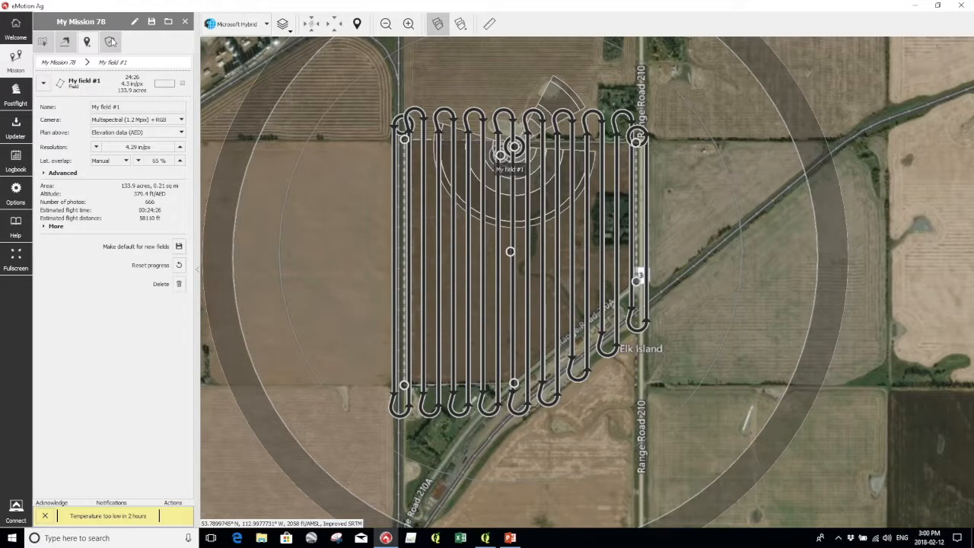
left_click(110, 44)
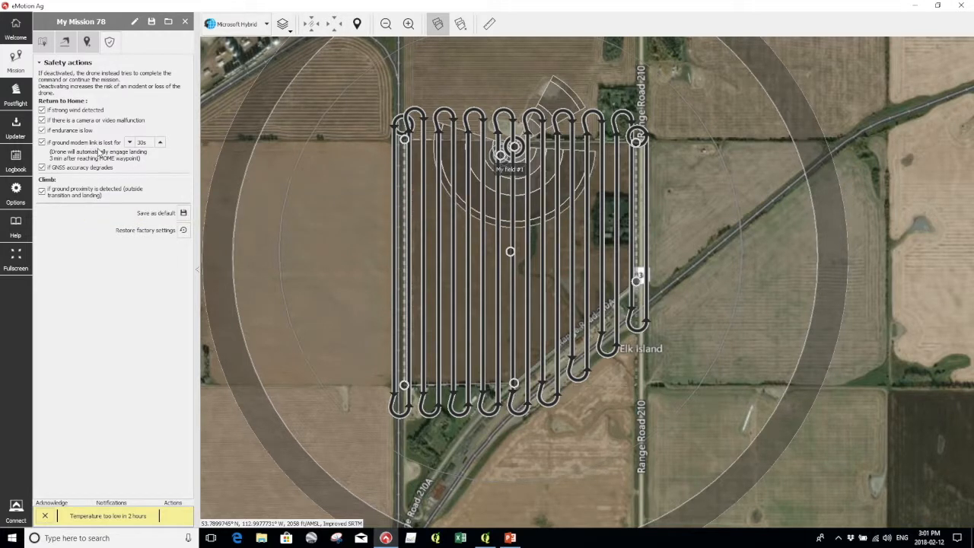
mouse_move(107, 152)
mouse_move(118, 193)
left_click(88, 44)
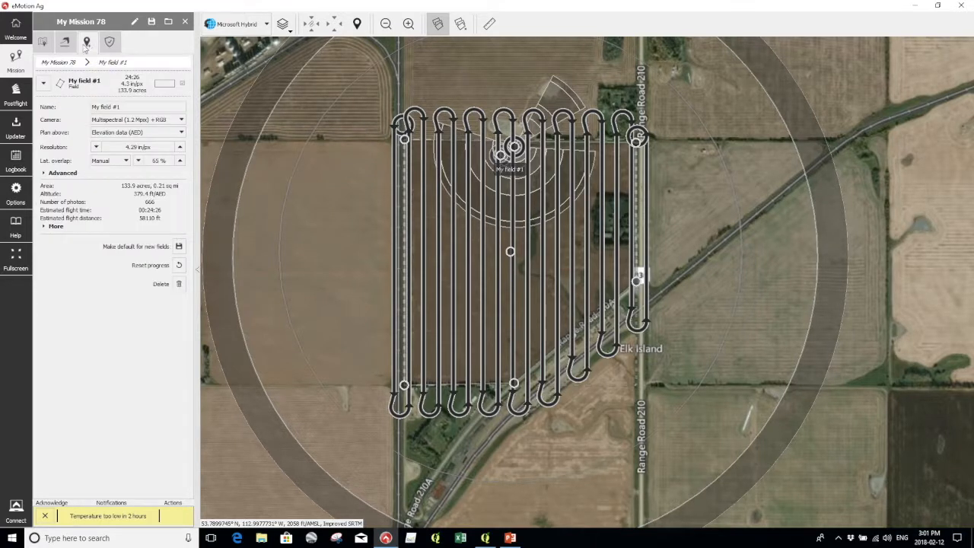
Show the working area, 9 kts estimated wind and the 2018-02-12/13 weather forecast.
left_click(67, 46)
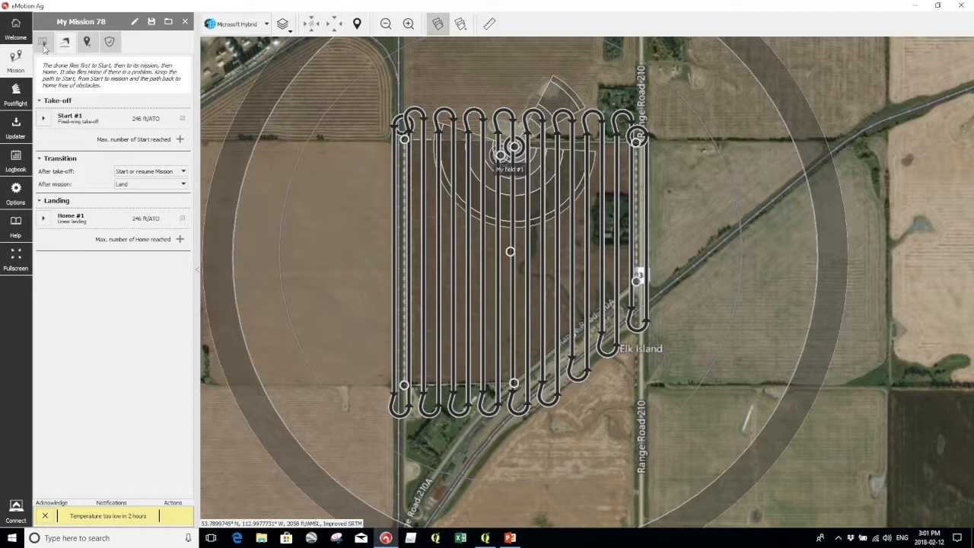
left_click(43, 46)
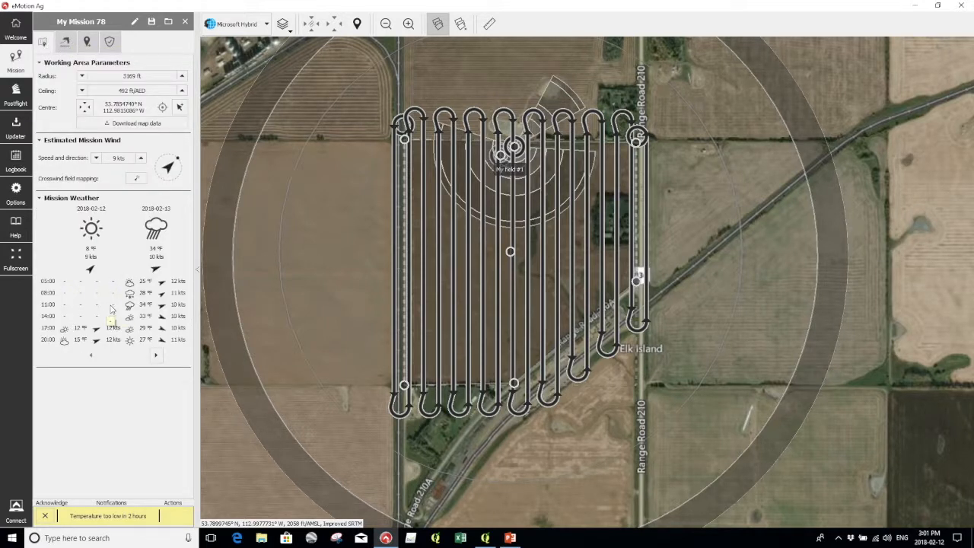
mouse_move(147, 307)
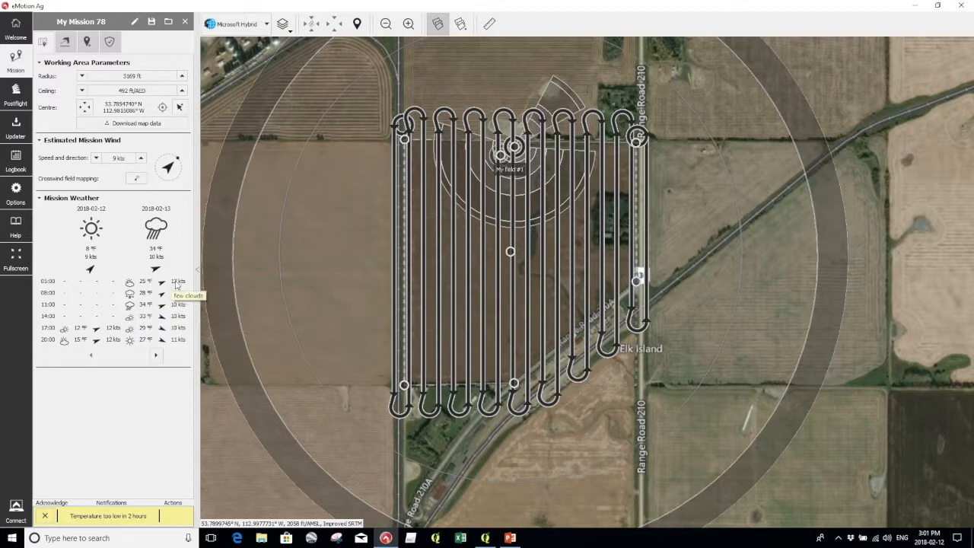
mouse_move(164, 282)
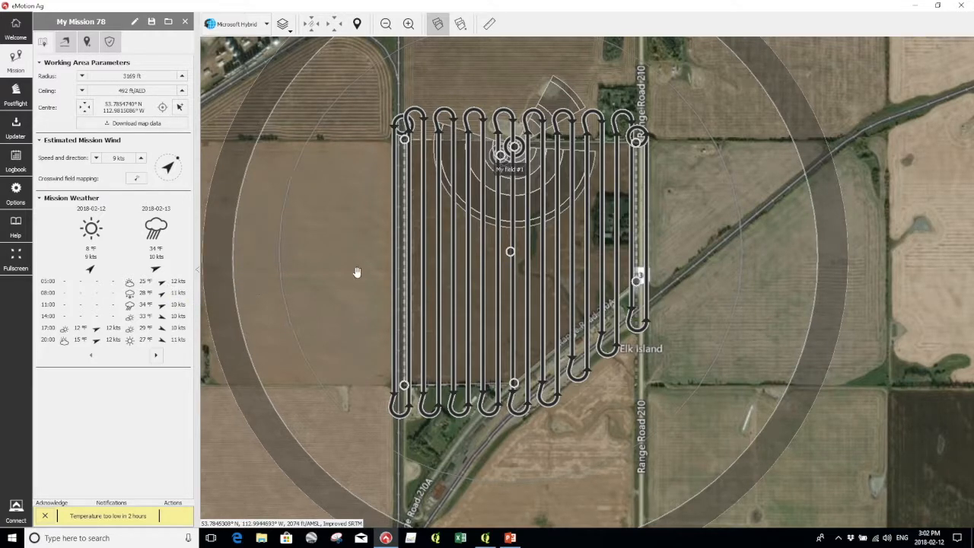
Rotate My field #1's flight lines from diagonal to nearly north–south passes.
left_click_drag(355, 242, 322, 283)
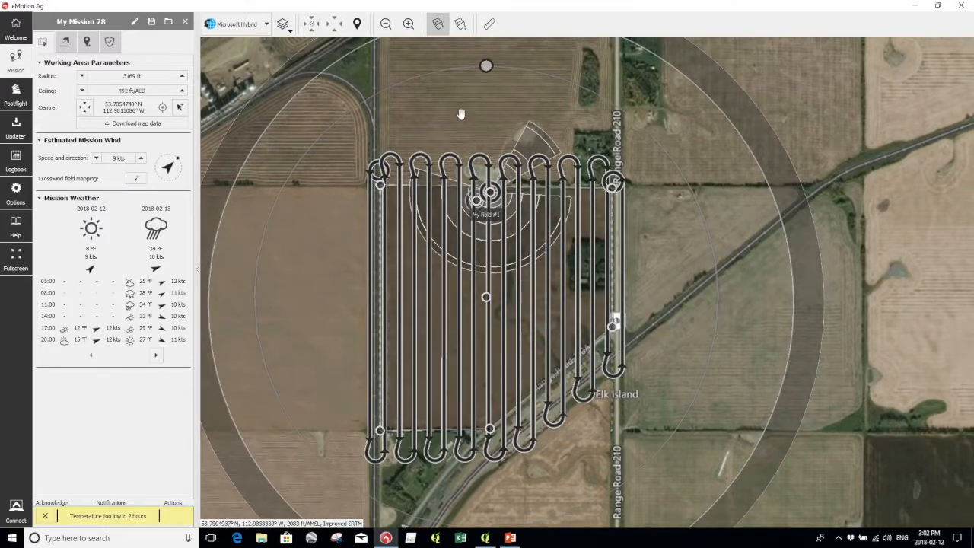
left_click_drag(487, 66, 447, 70)
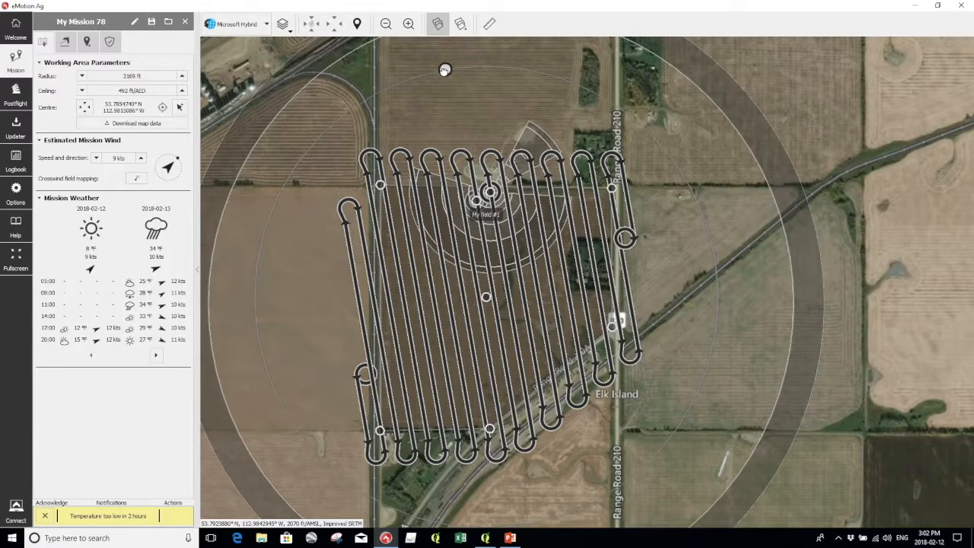
left_click_drag(442, 72, 441, 72)
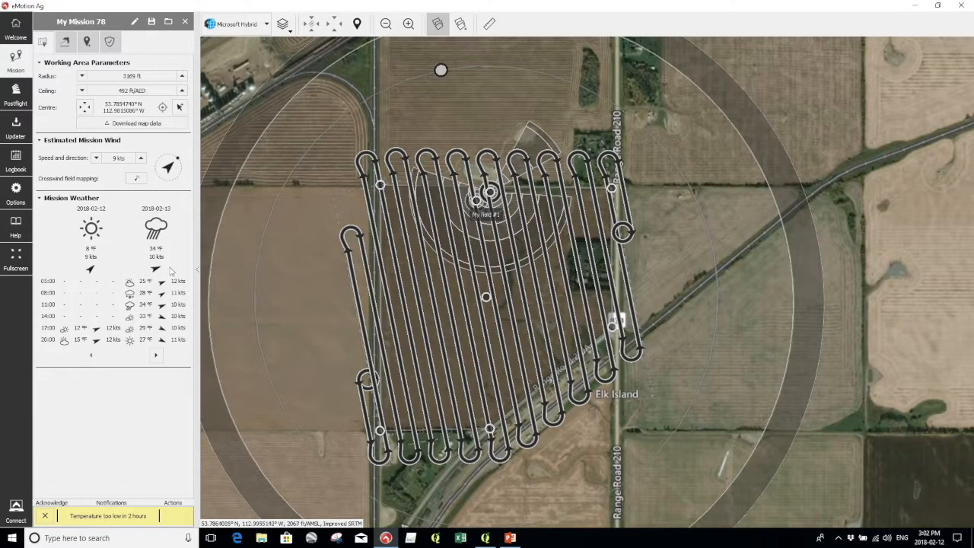
left_click_drag(304, 335, 293, 260)
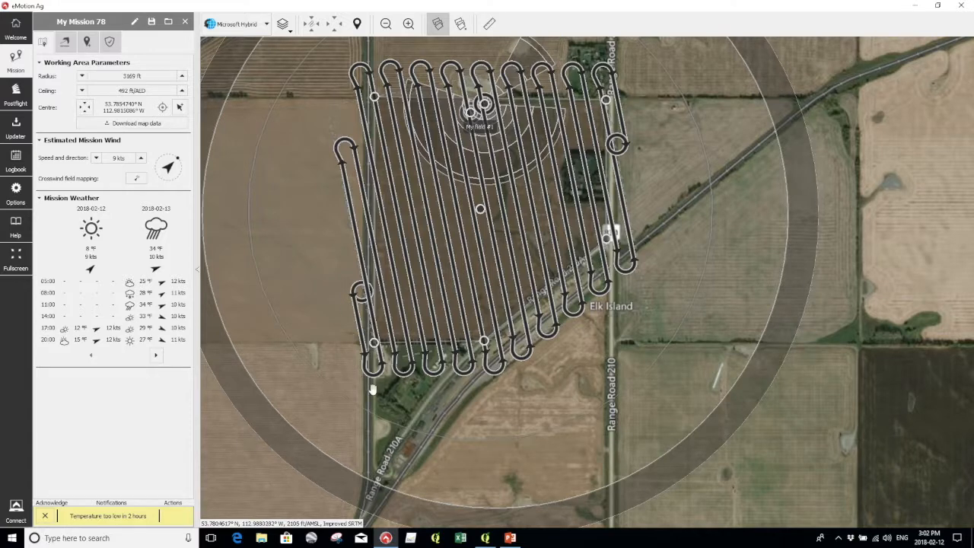
left_click_drag(453, 252, 453, 334)
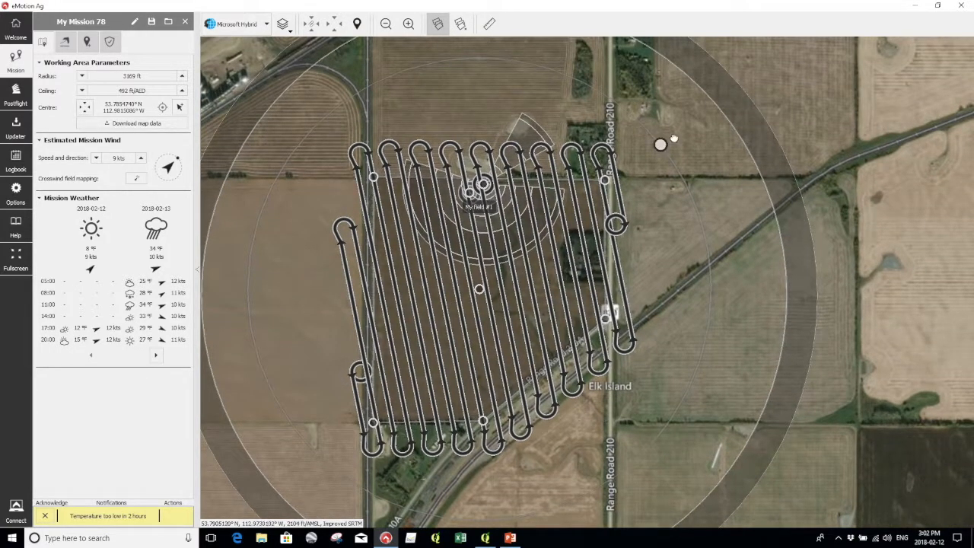
left_click_drag(661, 144, 671, 161)
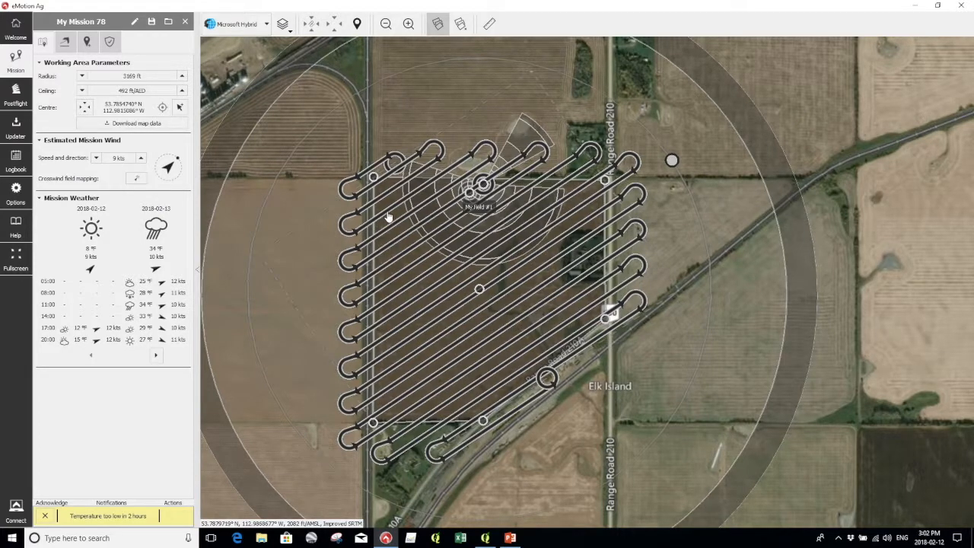
left_click_drag(672, 160, 561, 73)
mouse_move(472, 96)
left_mouse_down()
mouse_move(404, 72)
mouse_move(388, 76)
mouse_move(410, 69)
left_mouse_up()
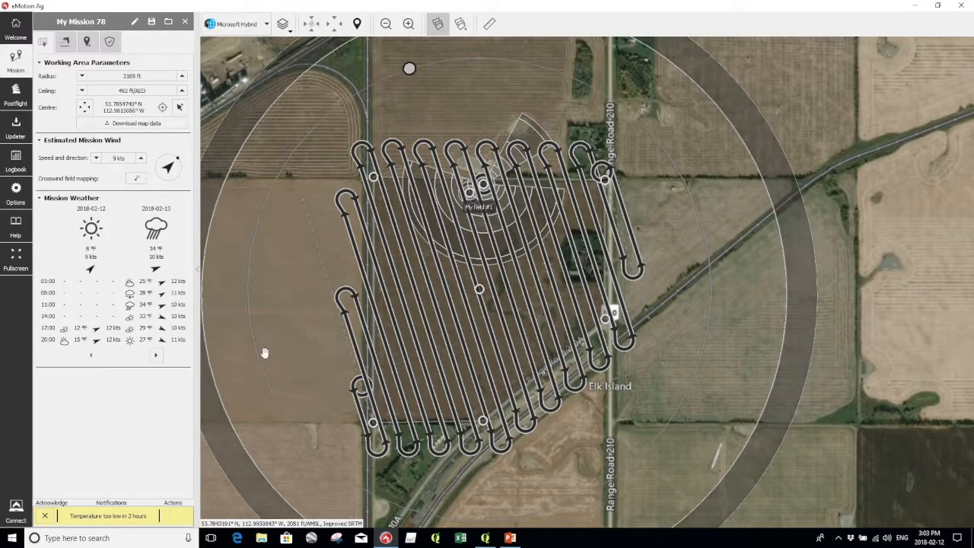
Dismiss the low-temperature warning and start an eBee SQ drone simulation.
left_click(45, 517)
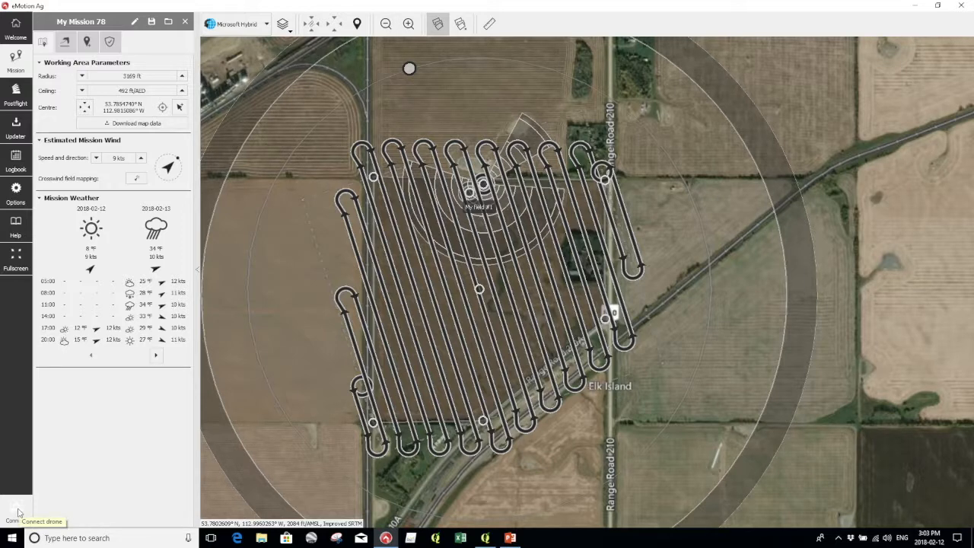
left_click(17, 512)
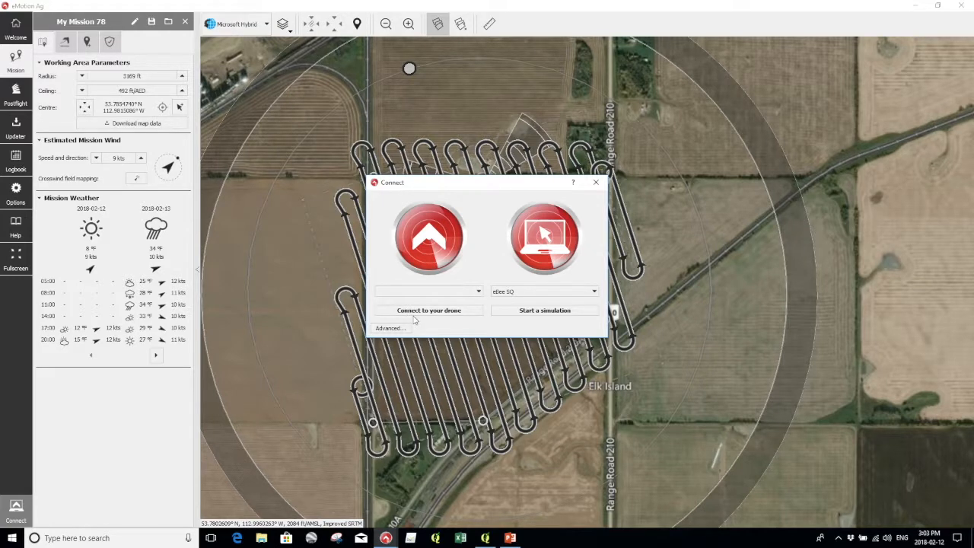
left_click(556, 312)
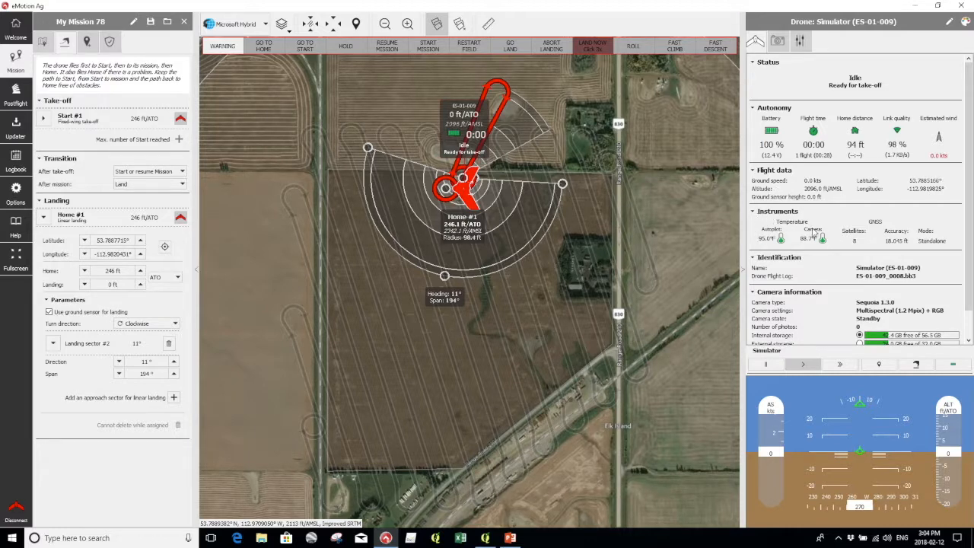
Show the drone's Sequoia camera details: Standby status, Multispectral (1.2 Mpix) + RGB.
scroll(821, 283, "down", 1)
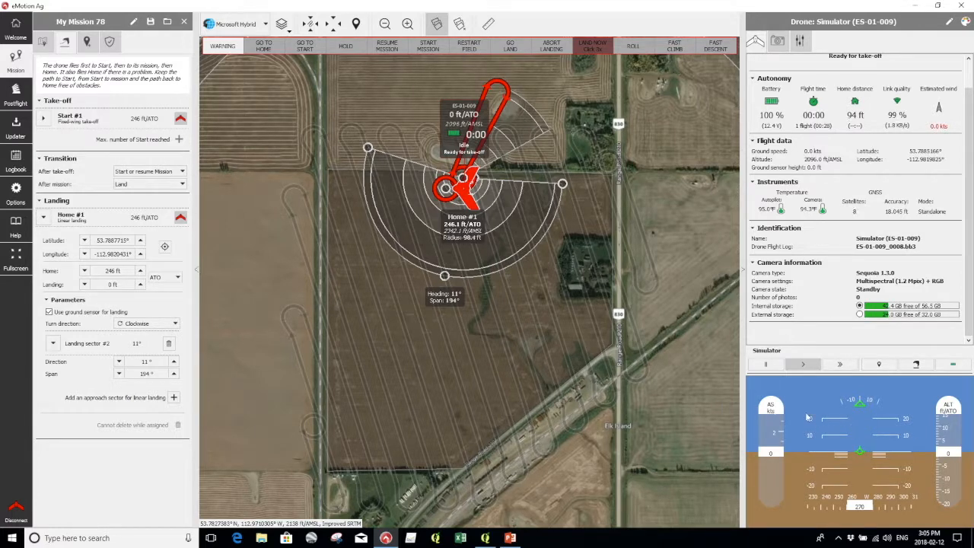
scroll(824, 253, "up", 1)
left_click(778, 42)
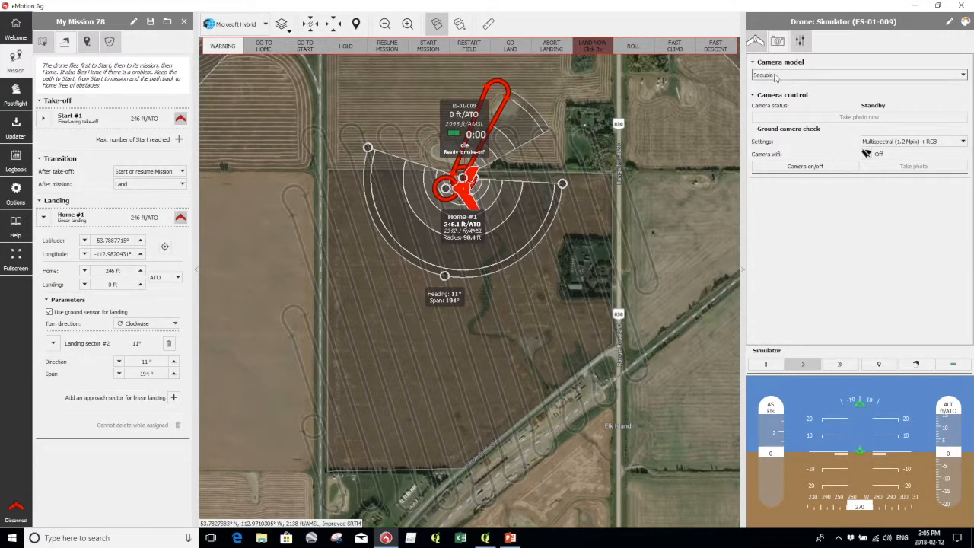
Turn the Sequoia camera On, then show the manual-mode and About drone details.
left_click(808, 172)
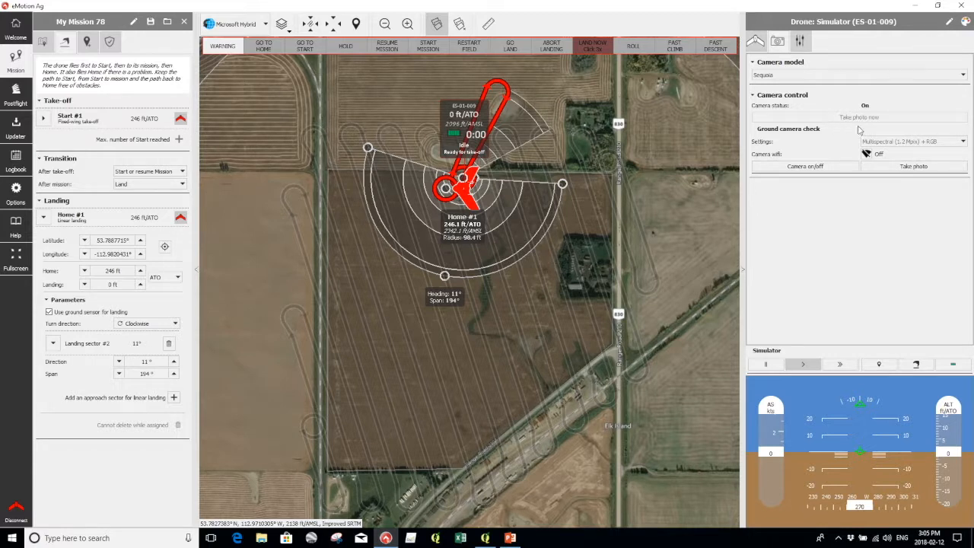
left_click(797, 41)
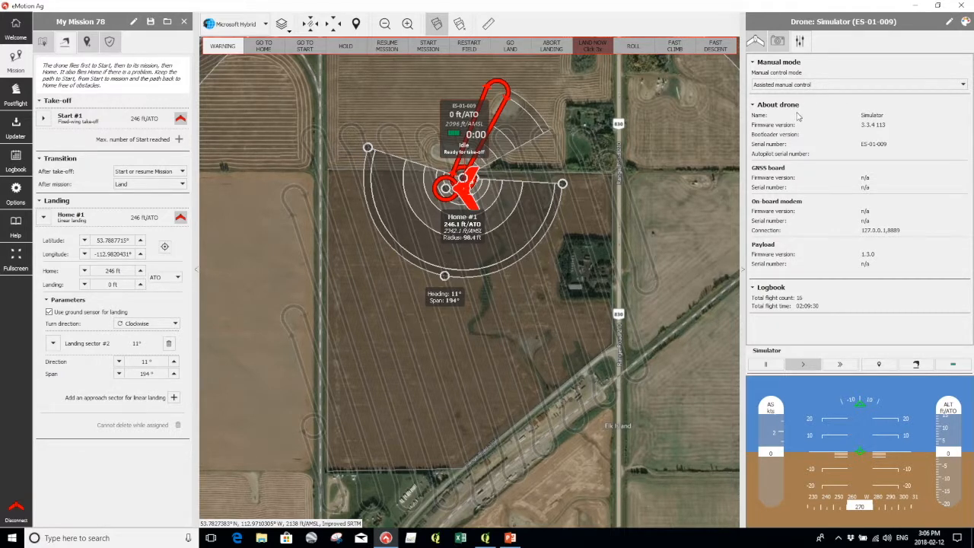
Keep Assisted manual control as the mode and return to the drone status overview.
left_click(964, 85)
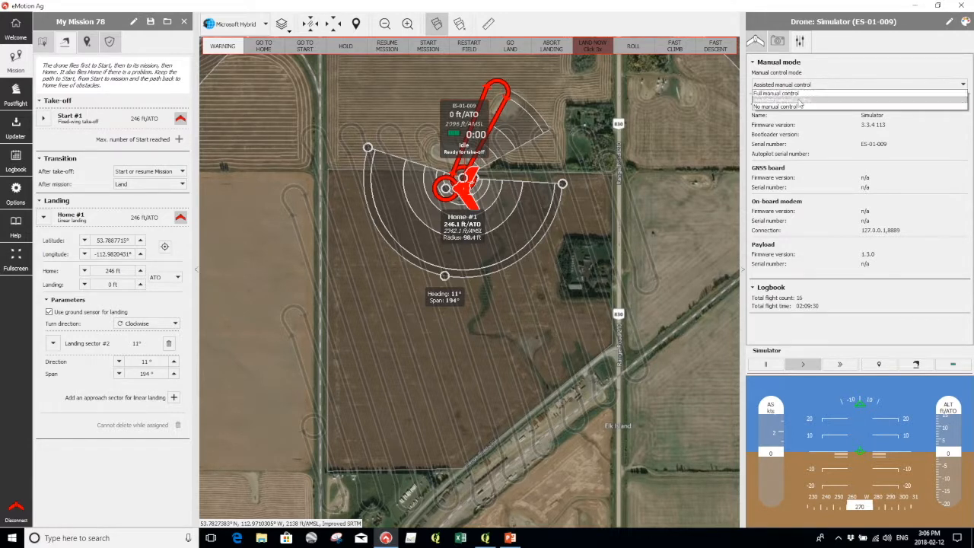
left_click(799, 100)
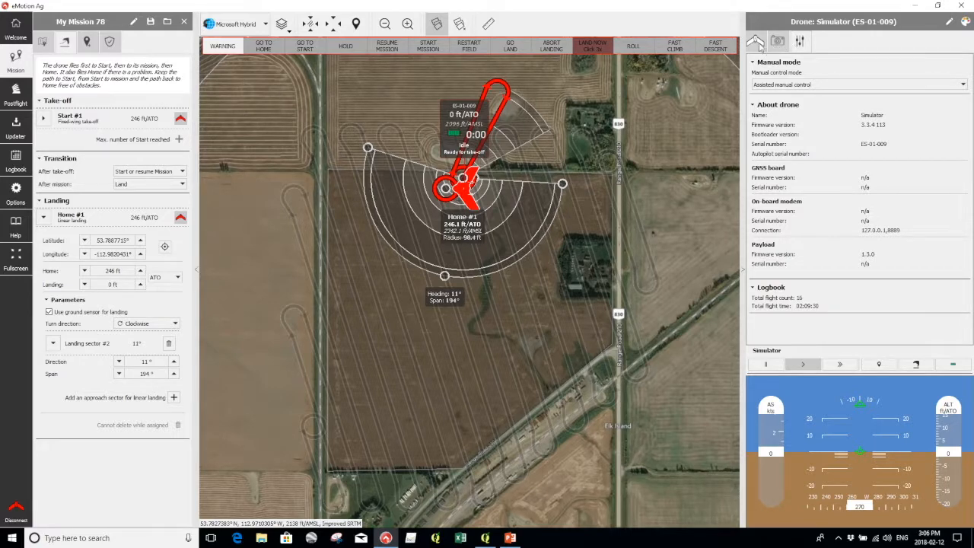
left_click(758, 44)
scroll(831, 129, "down", 1)
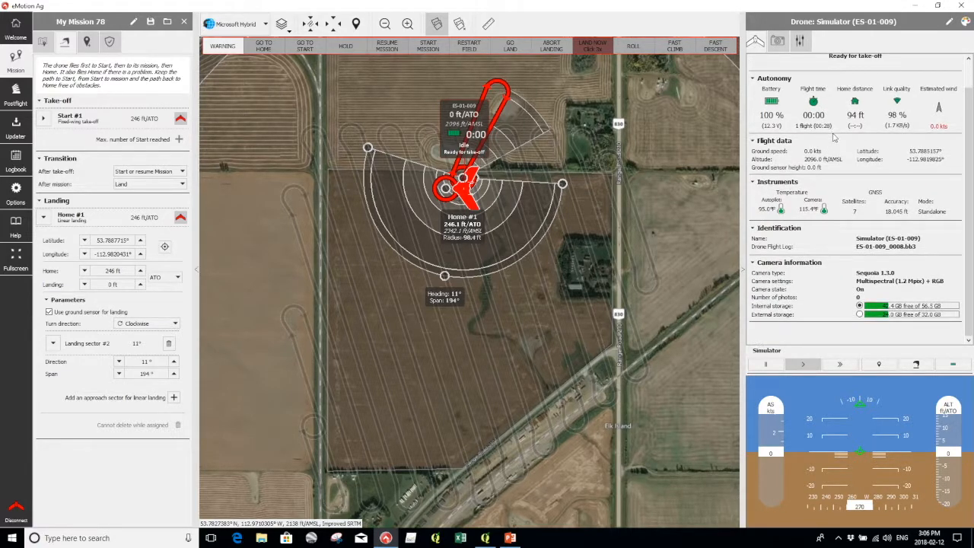
Simulate the take-off so the drone climbs from Home toward the Start waypoint.
scroll(831, 174, "up", 1)
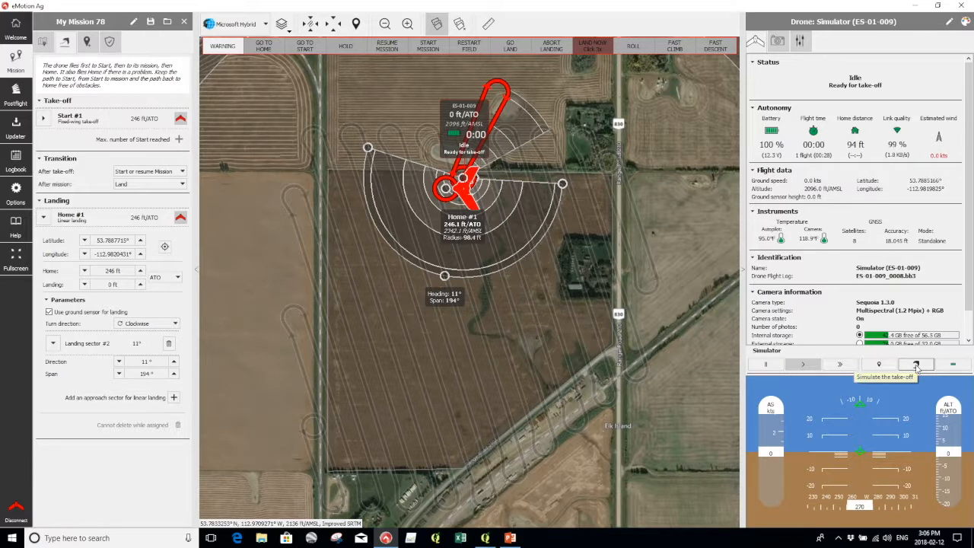
left_click(916, 366)
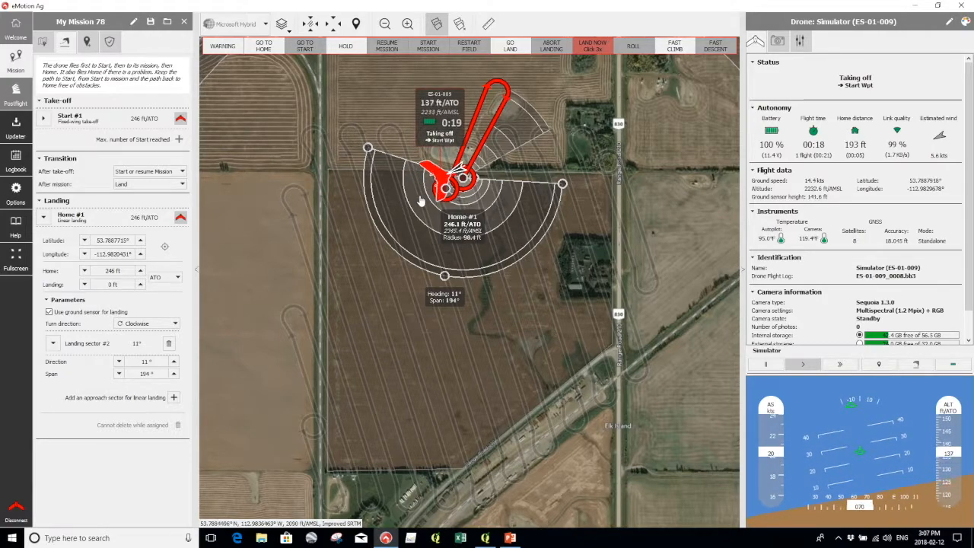
Zoom in on the drone near Home as it climbs past 200 ft.
scroll(462, 174, "up", 3)
scroll(460, 177, "up", 1)
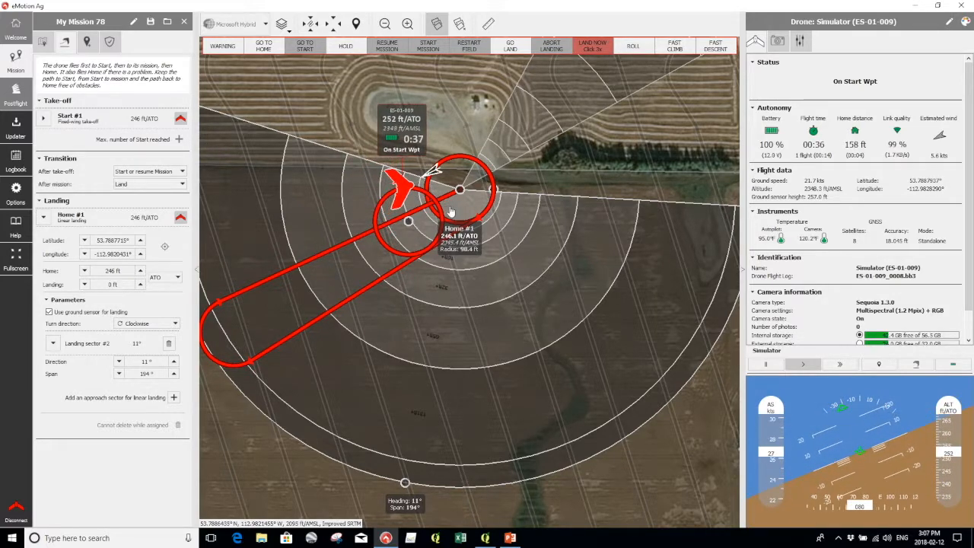
Zoom out while the drone circles the Start waypoint at about 250 ft.
scroll(487, 227, "down", 2)
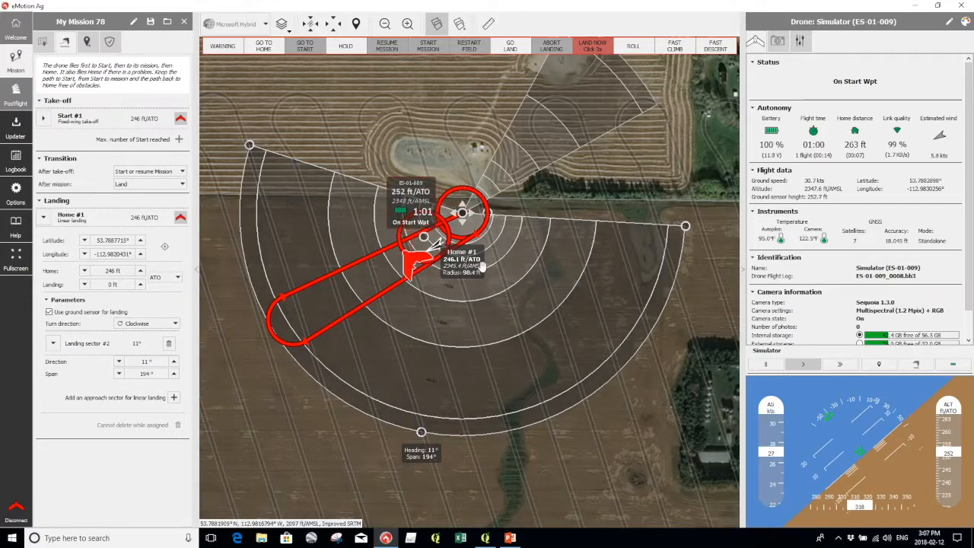
scroll(481, 264, "down", 1)
scroll(481, 283, "down", 1)
scroll(477, 373, "down", 1)
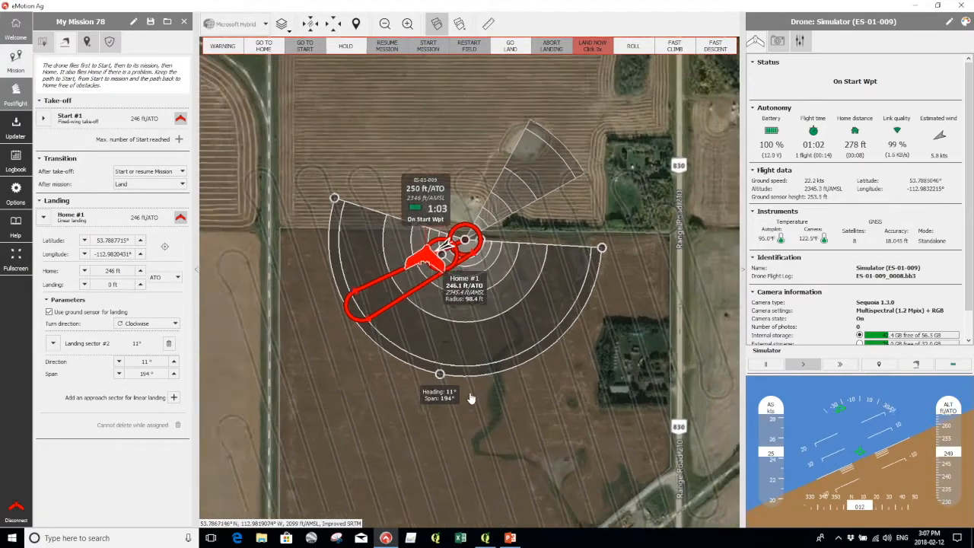
Assign My field #1 to the simulated drone and run the simulator at faster >> speed.
left_click(526, 418)
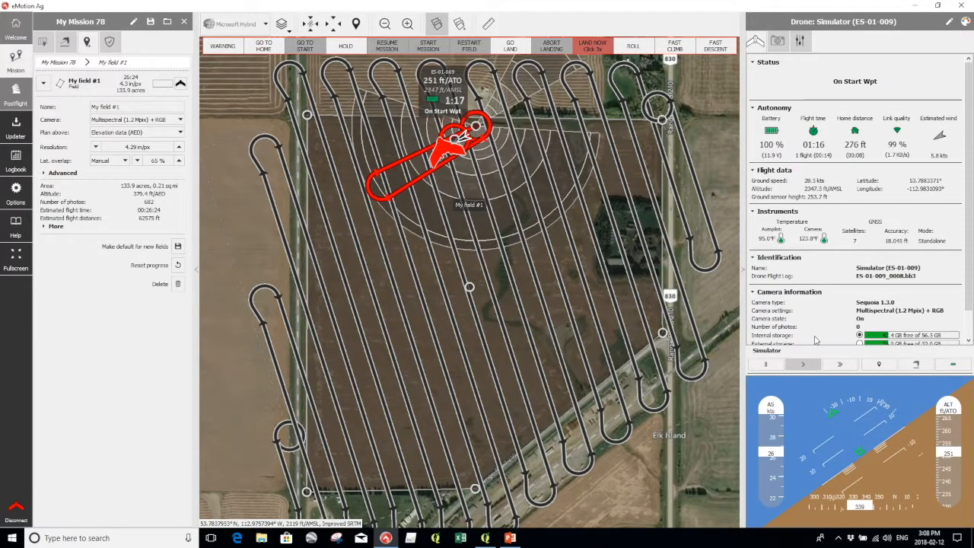
left_click(181, 84)
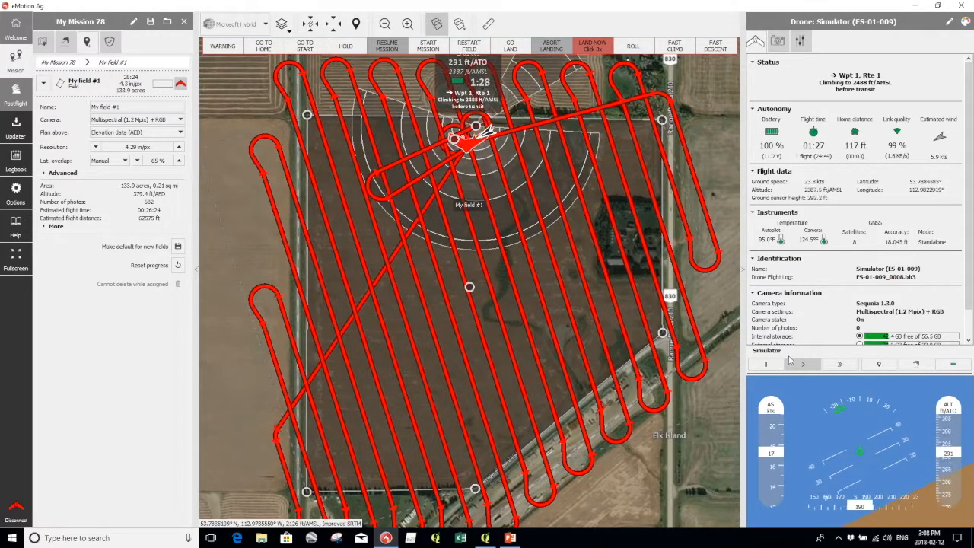
left_click(851, 367)
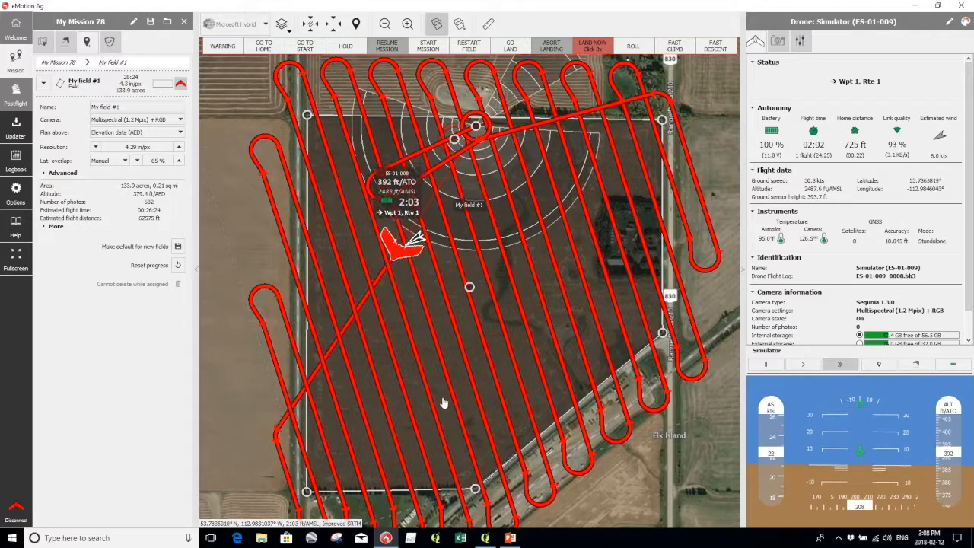
left_click_drag(406, 479, 409, 383)
scroll(410, 383, "down", 4)
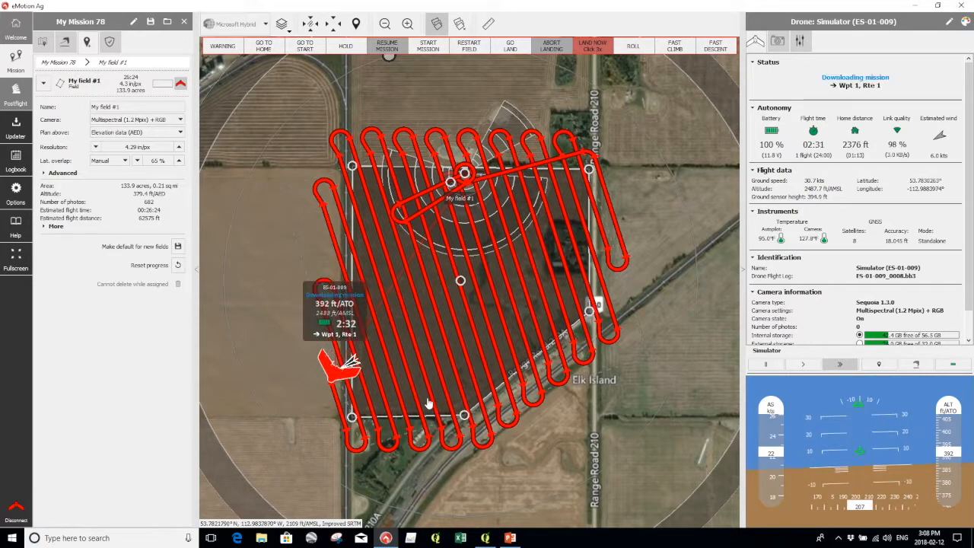
Deselect the field and pan the map to follow the drone flying My field #1.
left_click(429, 408)
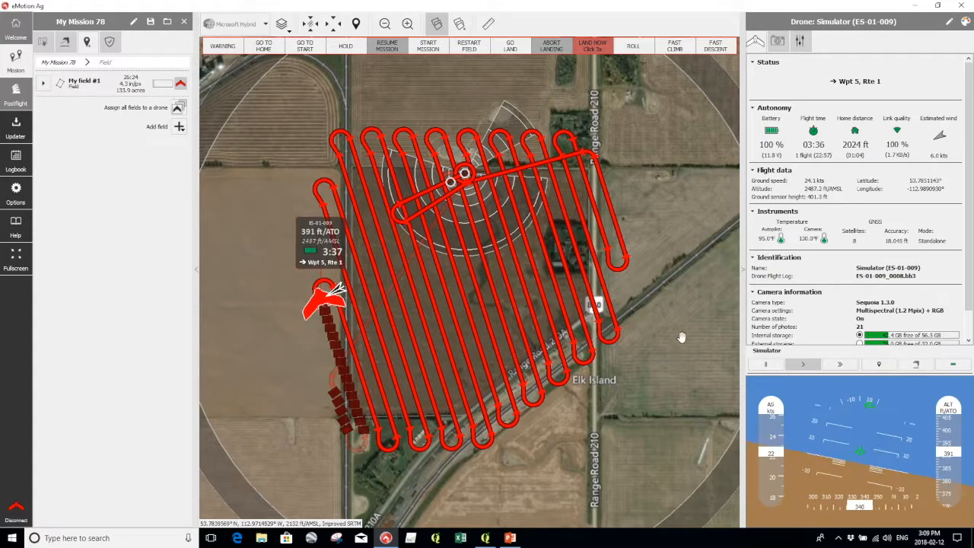
left_click_drag(688, 312, 686, 327)
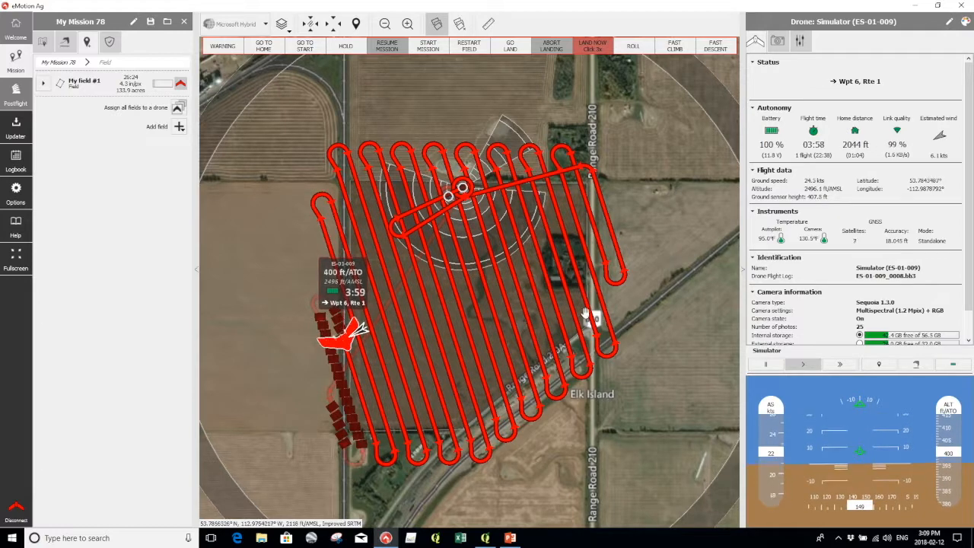
left_click_drag(621, 466, 568, 423)
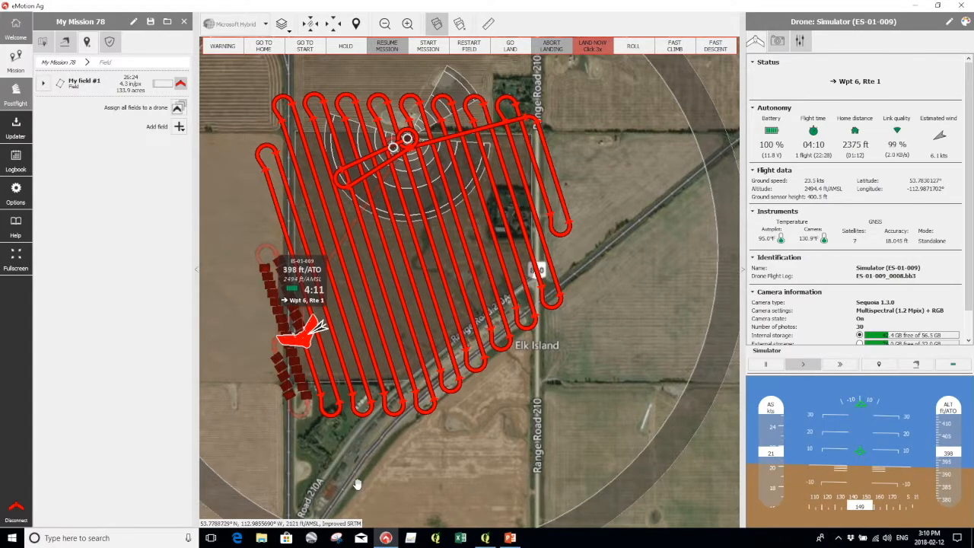
Fast-forward the simulation until about 485 photos cover My field #1, then resume normal speed.
left_click(843, 365)
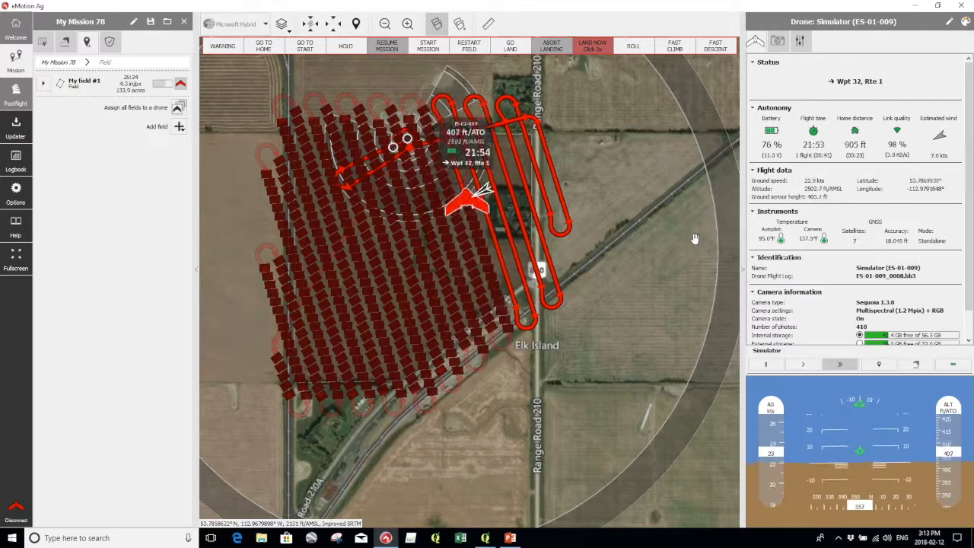
left_click(840, 364)
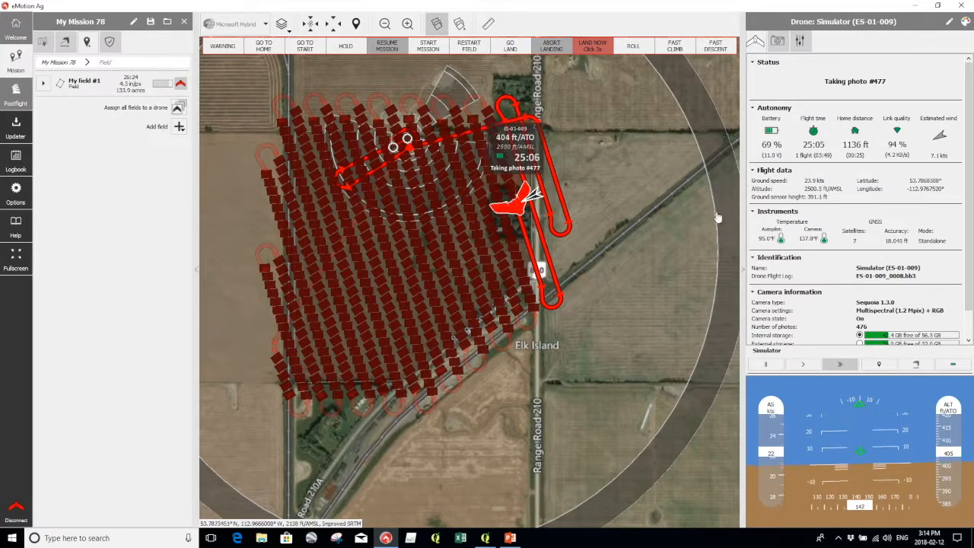
left_click(803, 367)
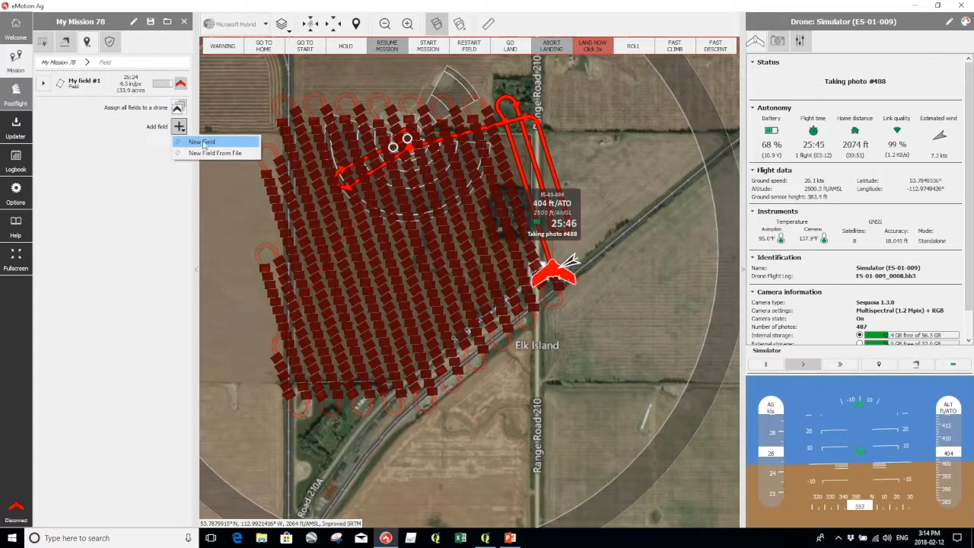
Create a 17.1-acre My field #2, reshape its corners, angle its lines diagonally, and assign it.
left_click(496, 404)
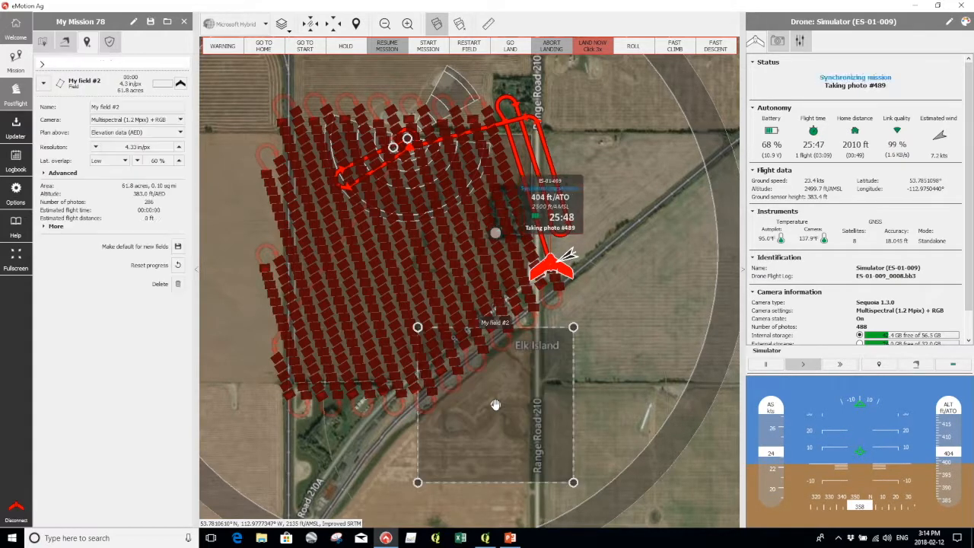
left_click_drag(548, 326, 536, 312)
left_click_drag(576, 484, 531, 433)
left_click_drag(417, 482, 417, 418)
left_click_drag(417, 327, 469, 380)
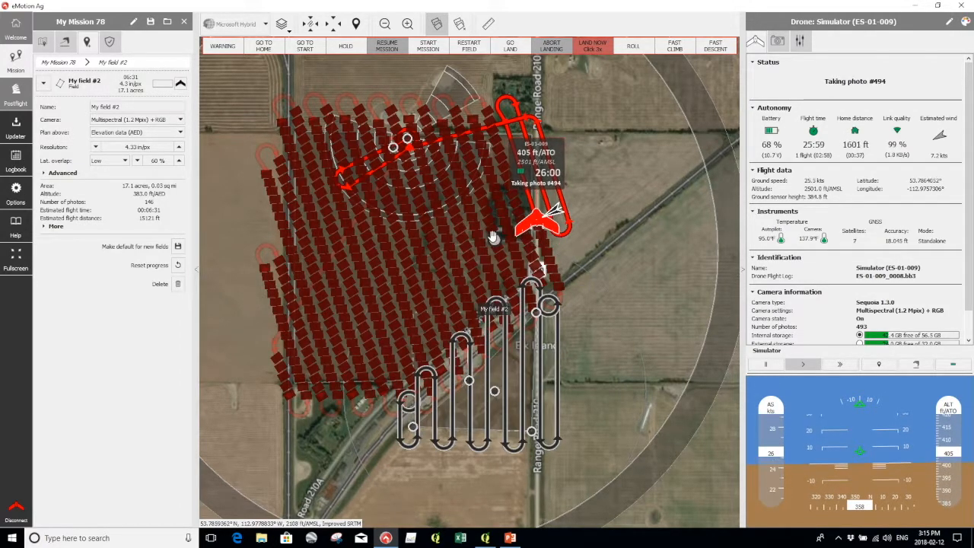
mouse_move(495, 241)
left_mouse_down()
mouse_move(449, 246)
mouse_move(446, 260)
left_mouse_up()
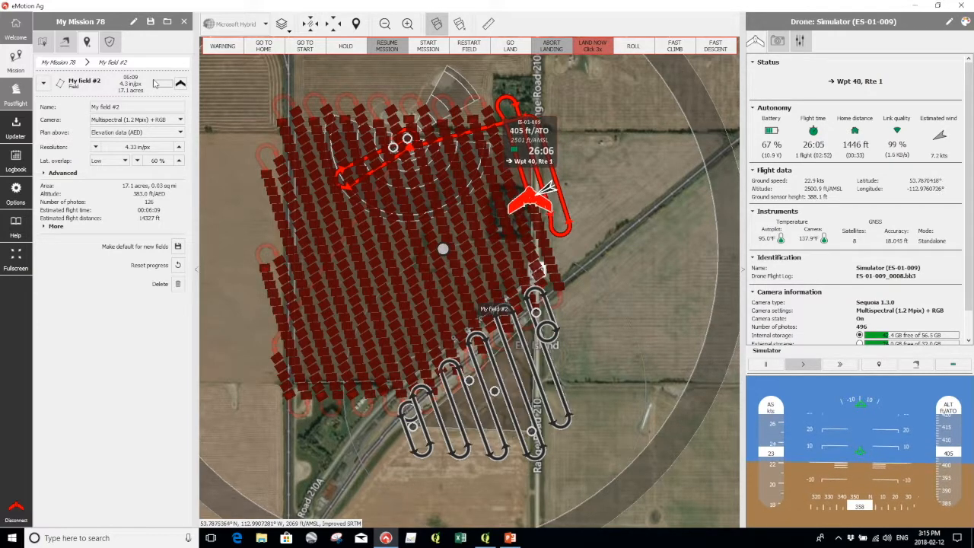
left_click(181, 84)
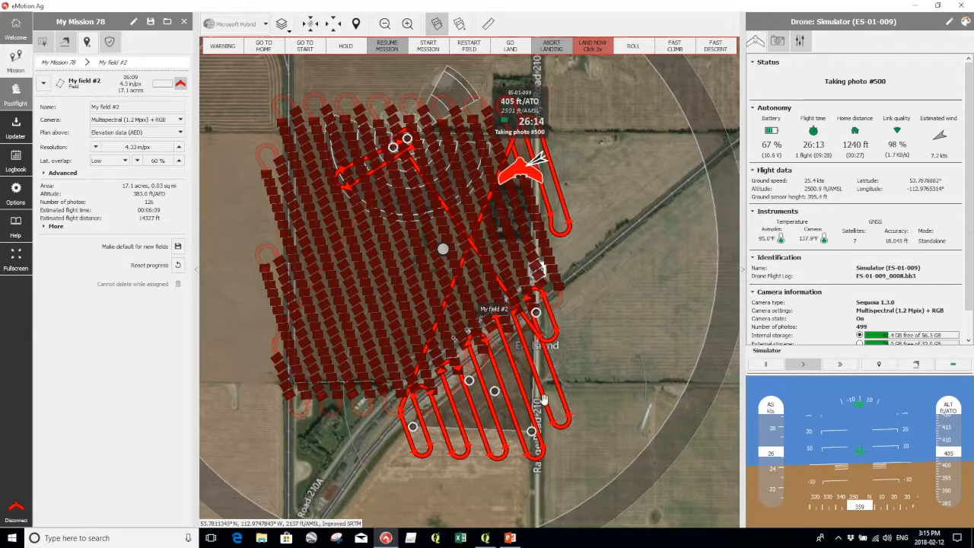
Unassign My field #2 from the drone and follow the drone as it continues field #1.
left_click(182, 84)
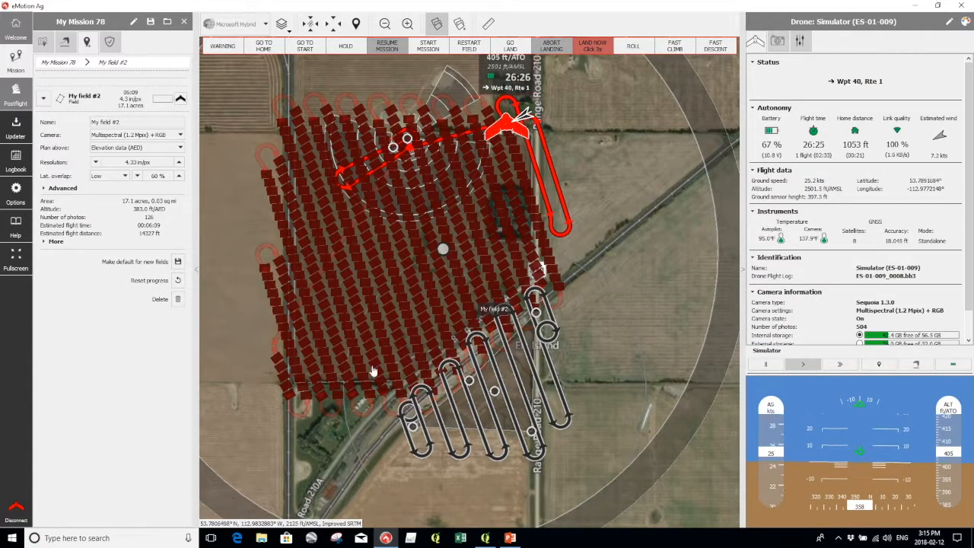
left_click_drag(608, 454, 671, 539)
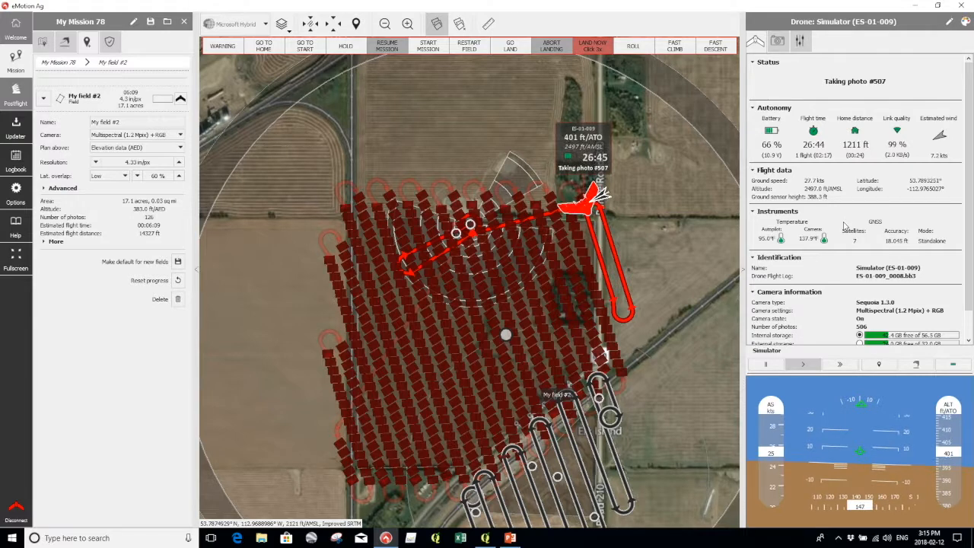
scroll(845, 226, "down", 1)
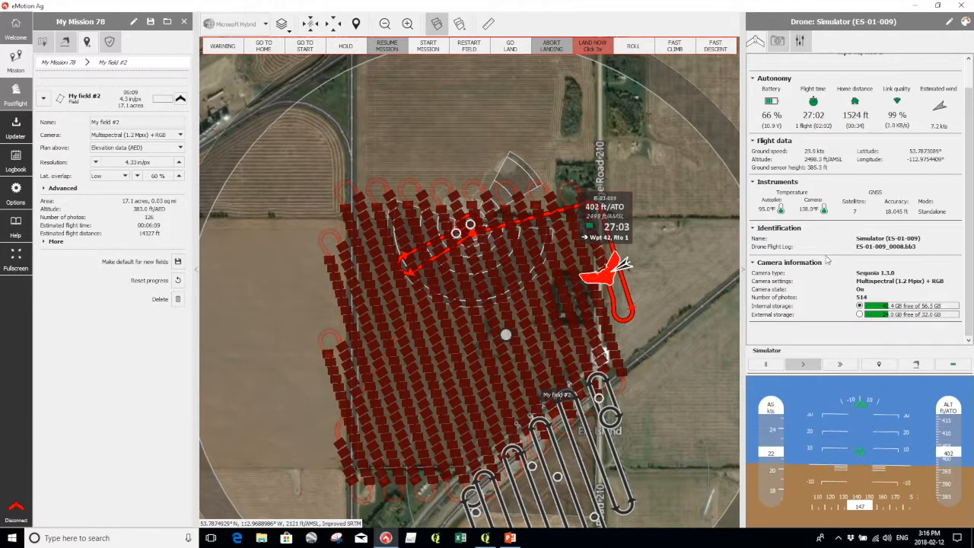
scroll(828, 262, "up", 2)
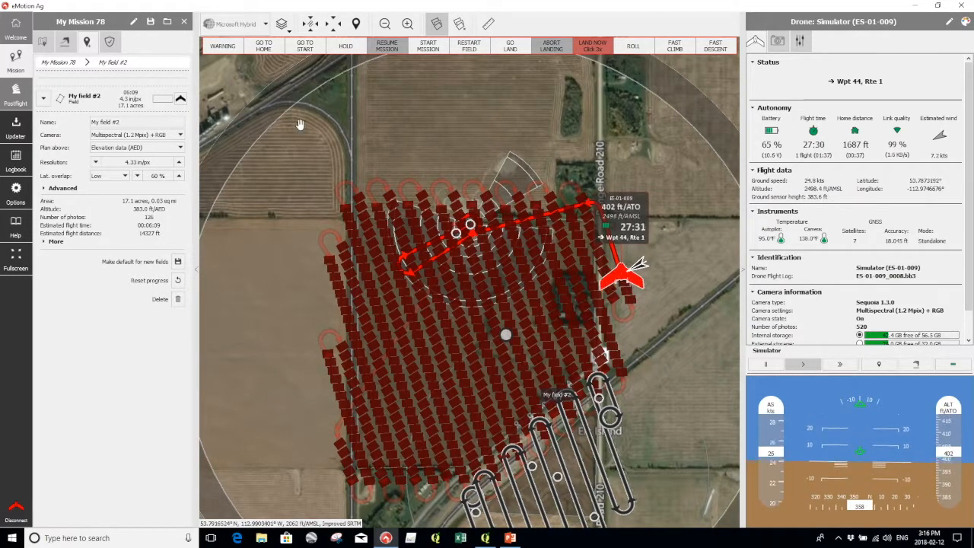
Check the drone's Camera details, then return to its Status view as landing begins.
left_click(778, 41)
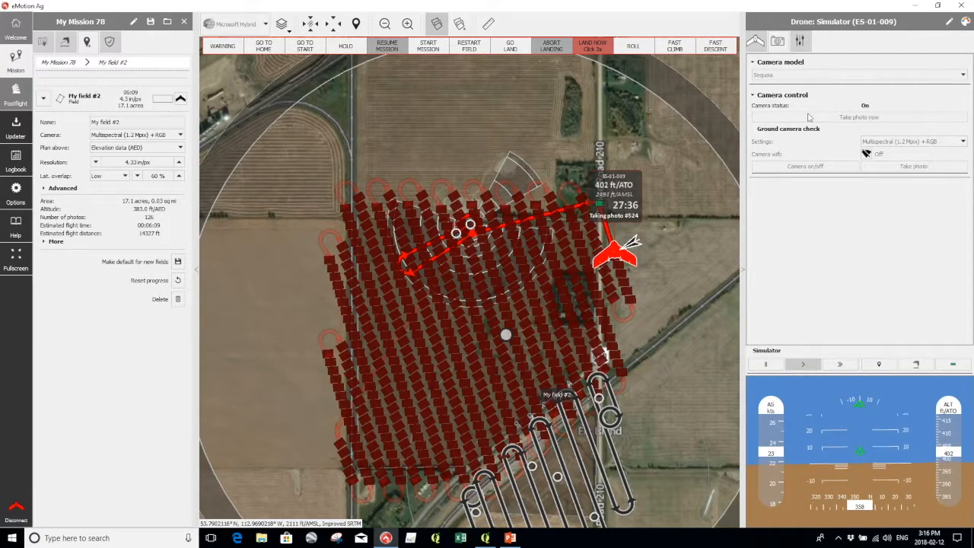
left_click(756, 44)
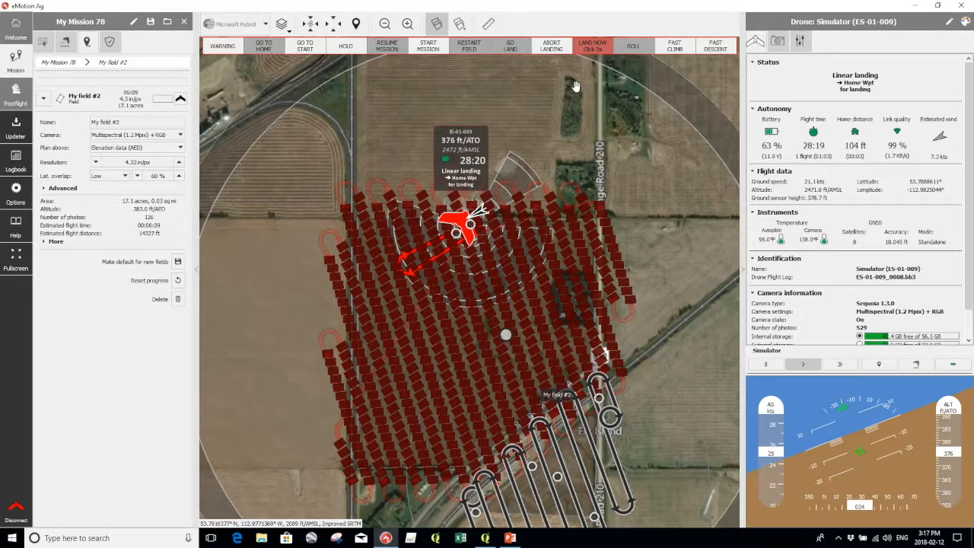
Abort the landing, send the drone back to land at Home #1, and open Home #1's settings.
left_click(551, 47)
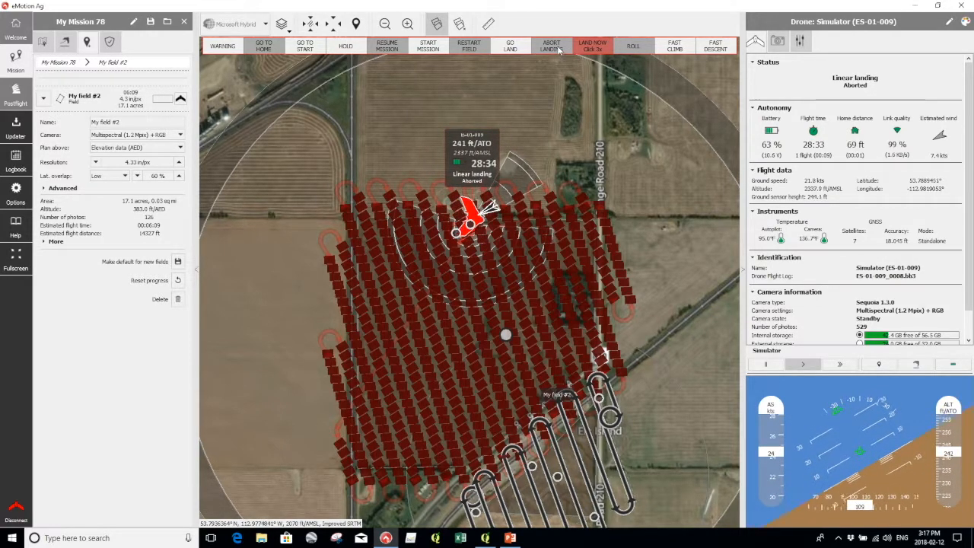
left_click(511, 48)
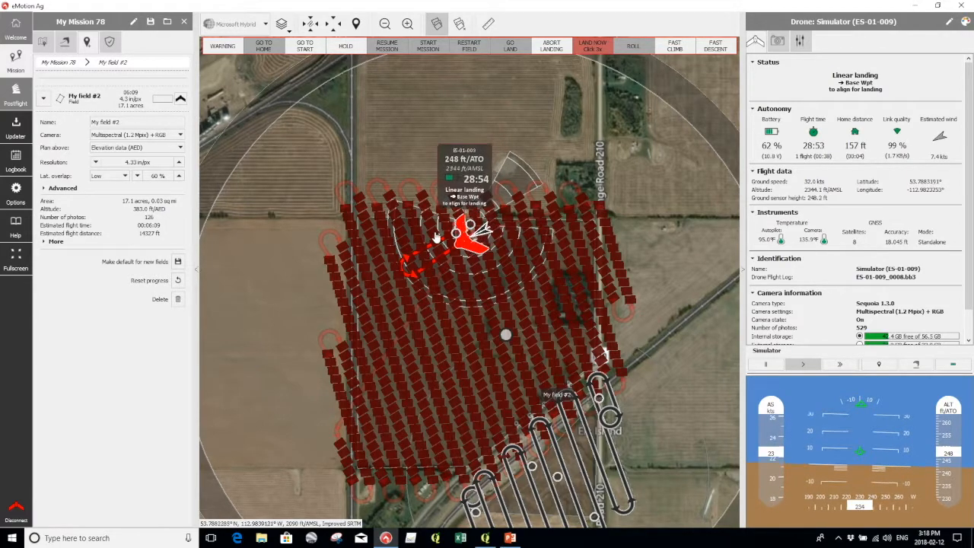
scroll(424, 263, "up", 3)
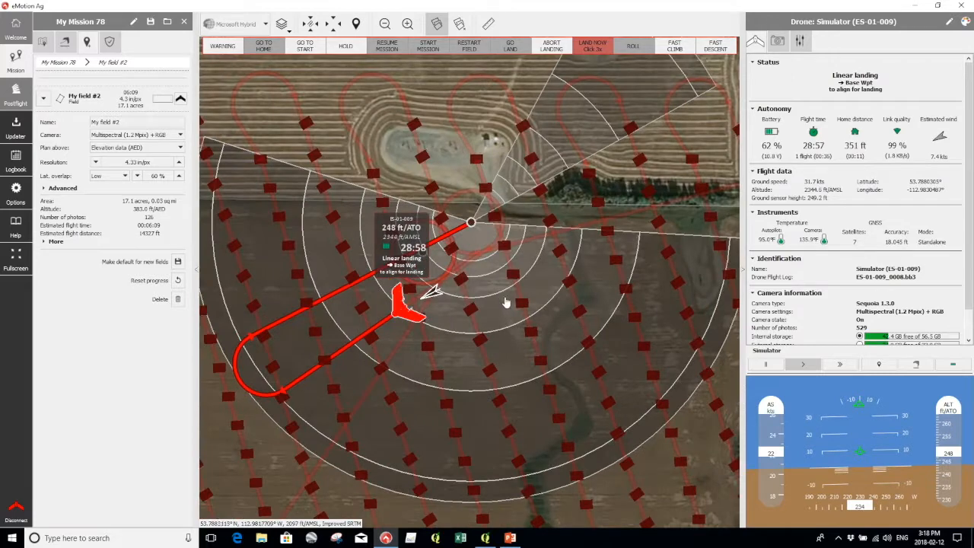
left_click(468, 230)
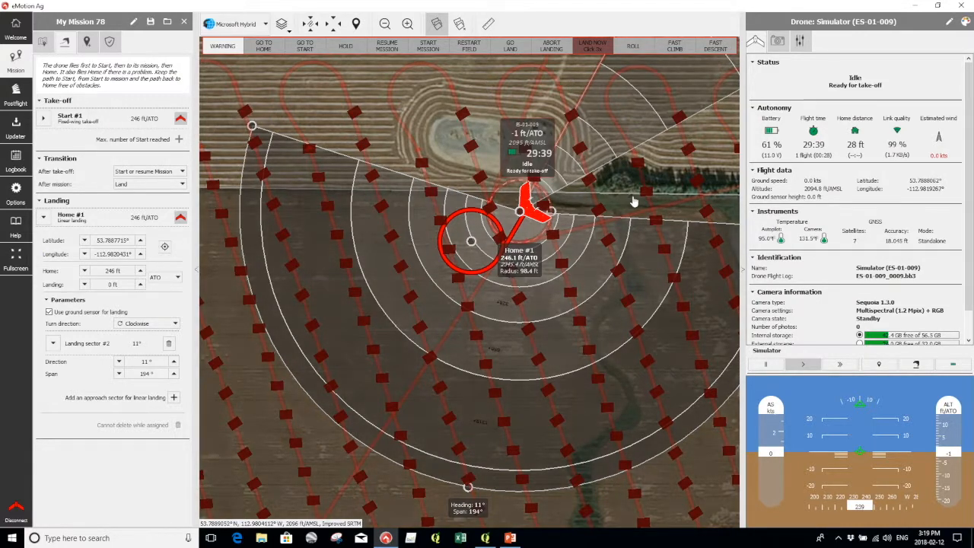
scroll(575, 261, "down", 1)
left_click_drag(595, 427, 575, 401)
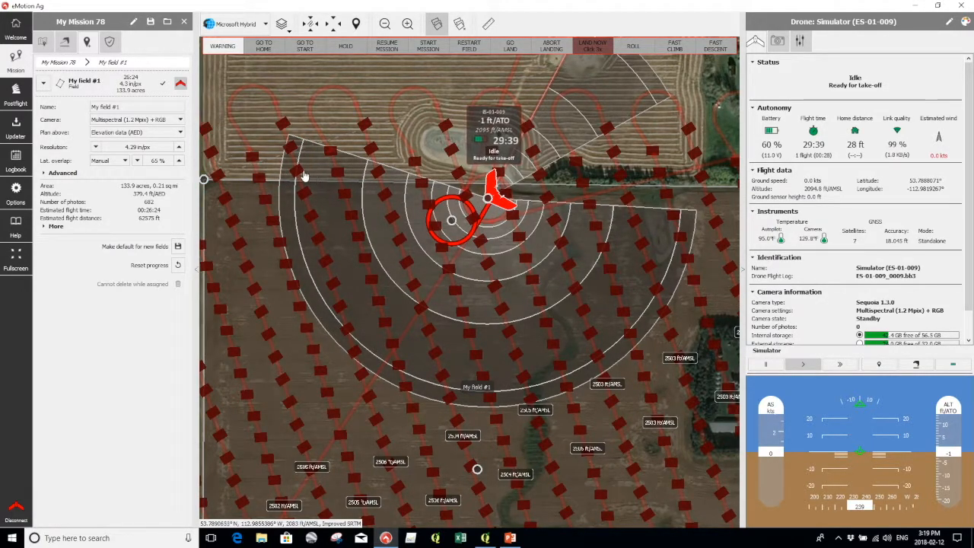
Open the Postflight flight data manager from the left sidebar.
left_click(15, 91)
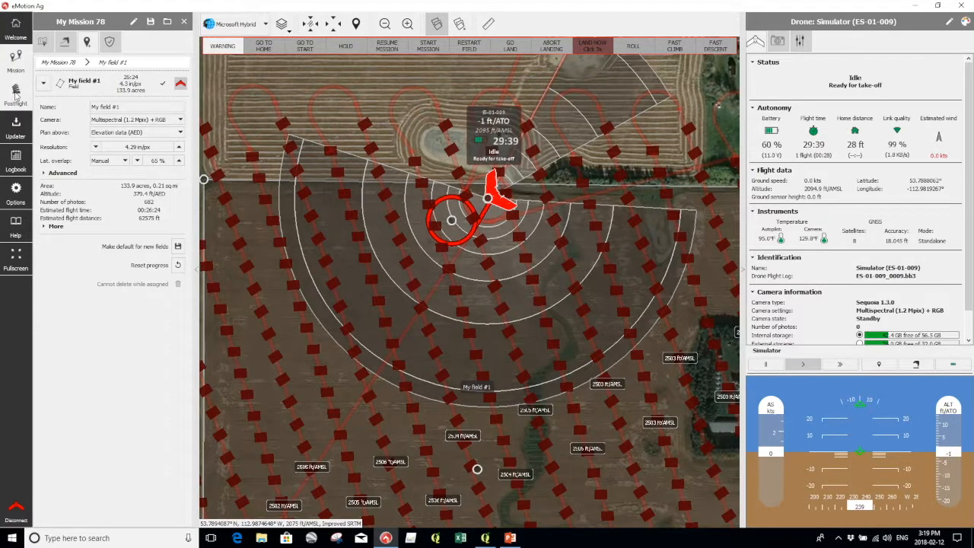